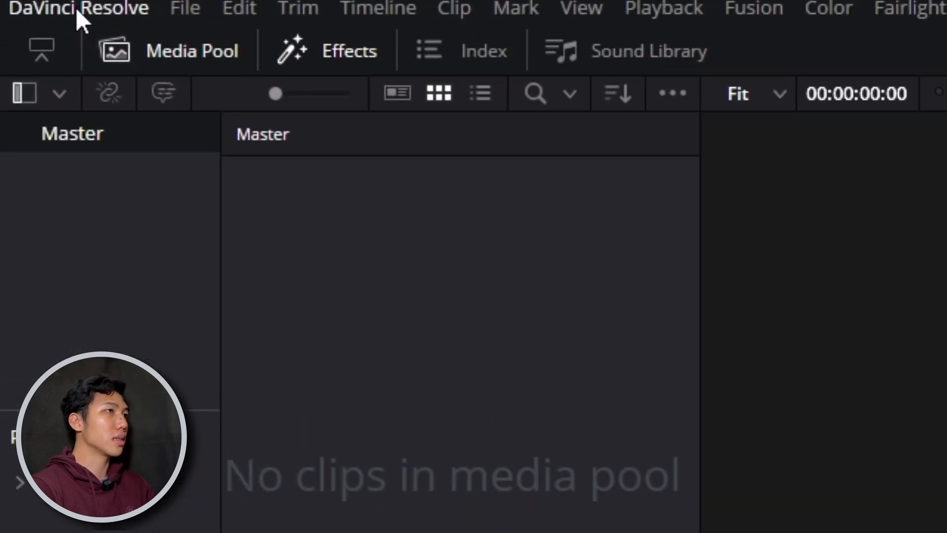
Open the keyboard shortcut customization settings.
{"action": "left_click", "coordinate": [27, 18]}
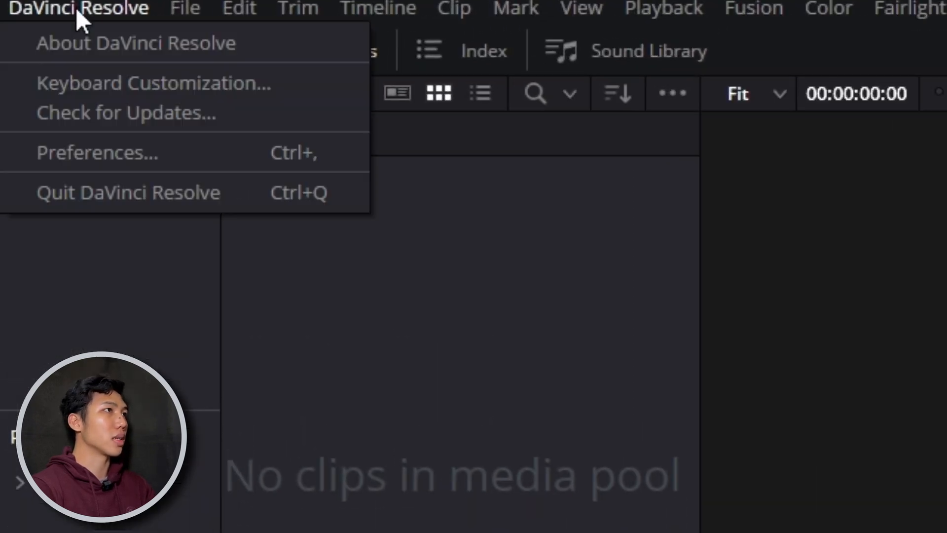
{"action": "left_click", "coordinate": [215, 88]}
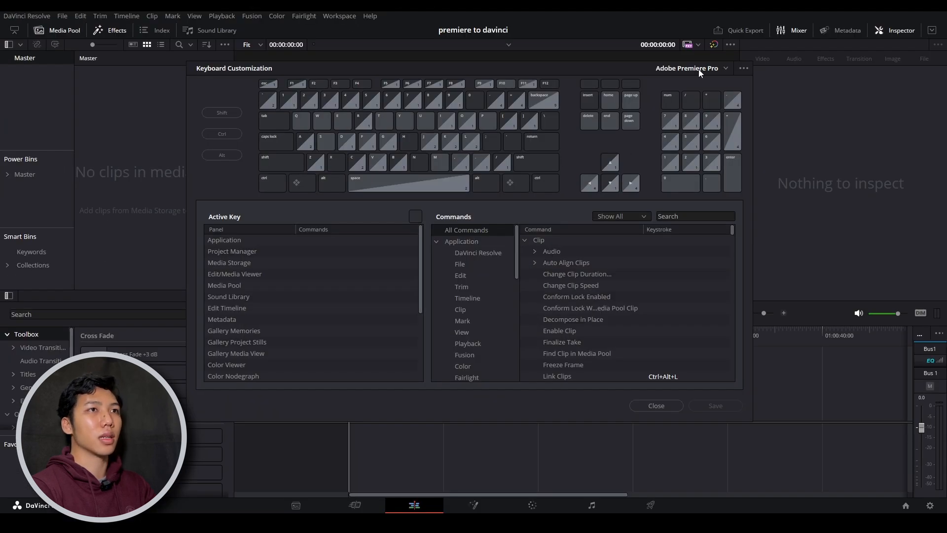
Try the DaVinci Resolve, Adobe Premiere Pro, Apple Final Cut Pro X and Avid Media Composer keyboard presets in turn.
{"action": "left_click", "coordinate": [726, 68]}
{"action": "left_click", "coordinate": [677, 83]}
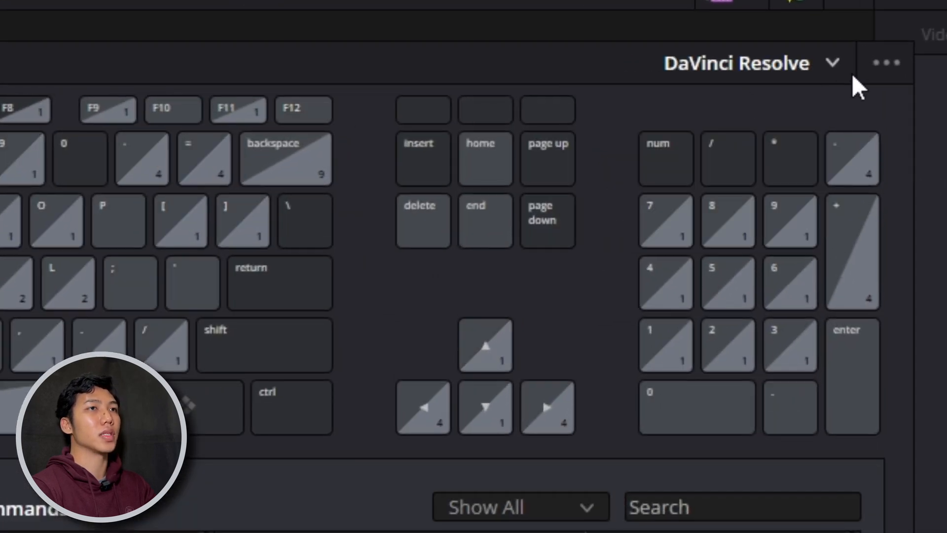
{"action": "left_click", "coordinate": [829, 62]}
{"action": "left_click", "coordinate": [775, 133]}
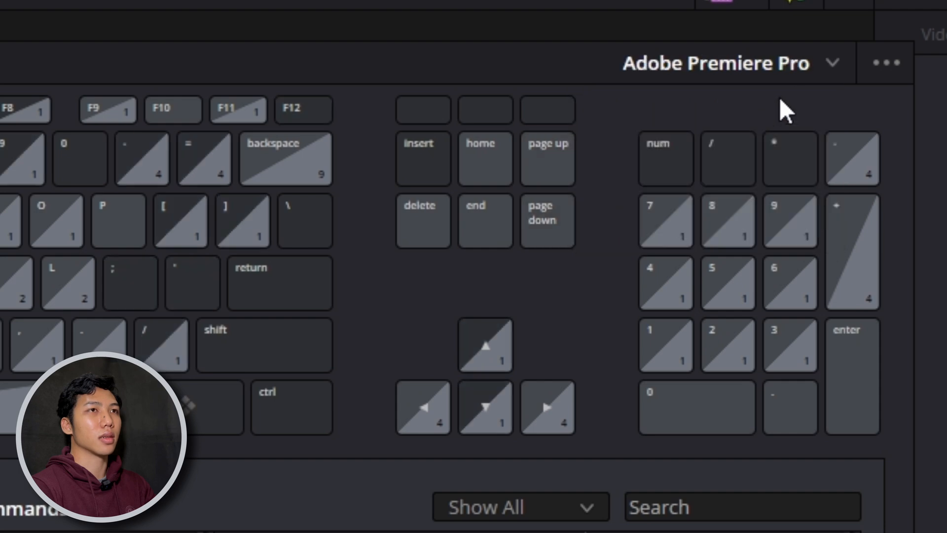
{"action": "left_click", "coordinate": [830, 65]}
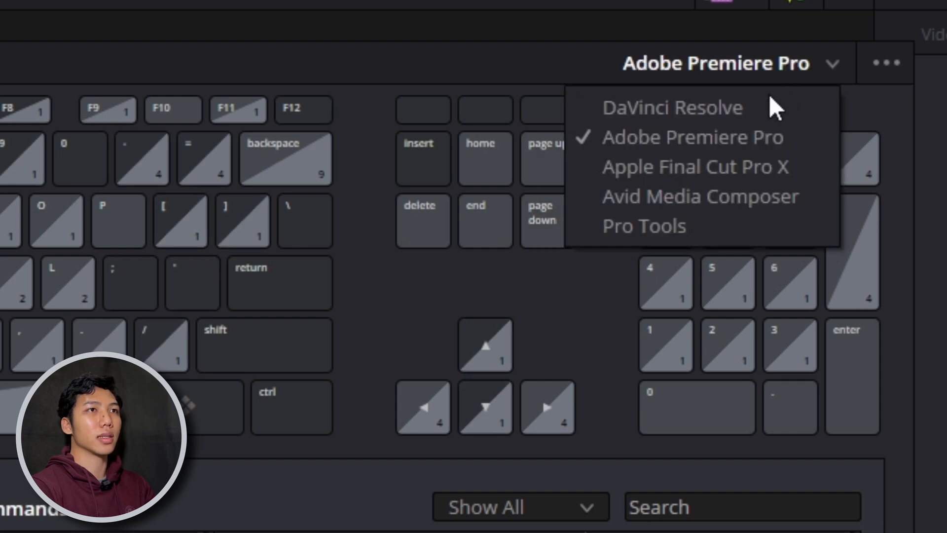
{"action": "left_click", "coordinate": [739, 170]}
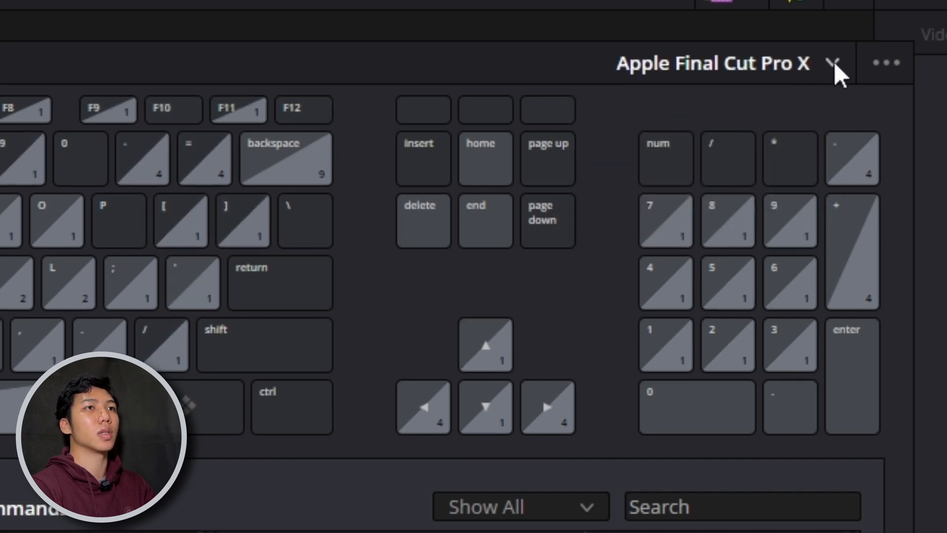
{"action": "left_click", "coordinate": [833, 62]}
{"action": "left_click", "coordinate": [674, 116]}
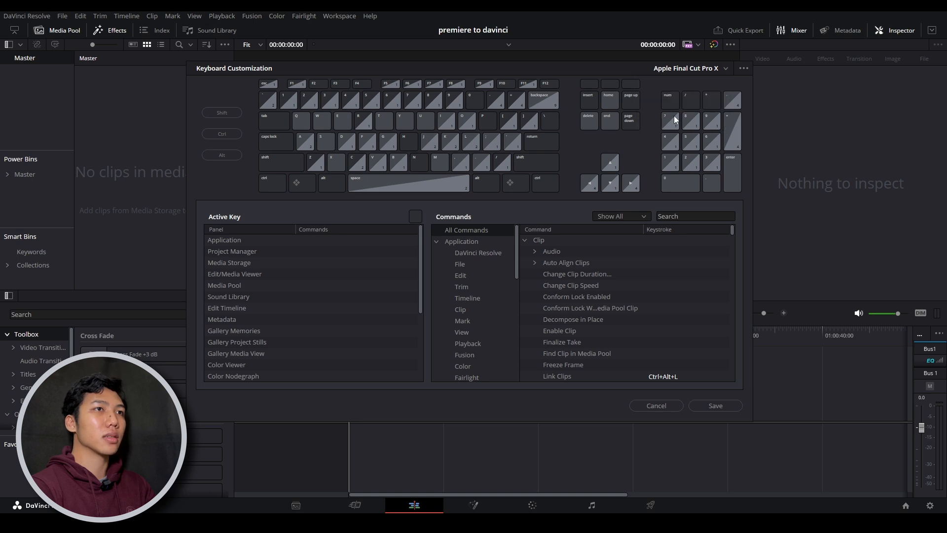
Choose the Adobe Premiere Pro keyboard preset.
{"action": "left_click", "coordinate": [725, 68]}
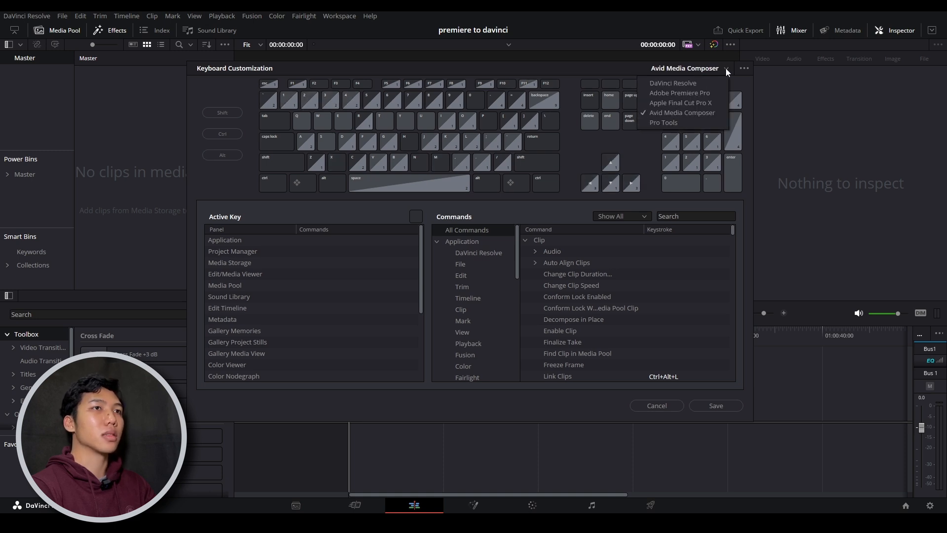
{"action": "left_click", "coordinate": [690, 93]}
Browse the full command list down to the DaVinci Resolve and Edit sections and examine their assigned keystrokes.
{"action": "scroll", "coordinate": [610, 281], "scroll_direction": "down", "scroll_amount": 5}
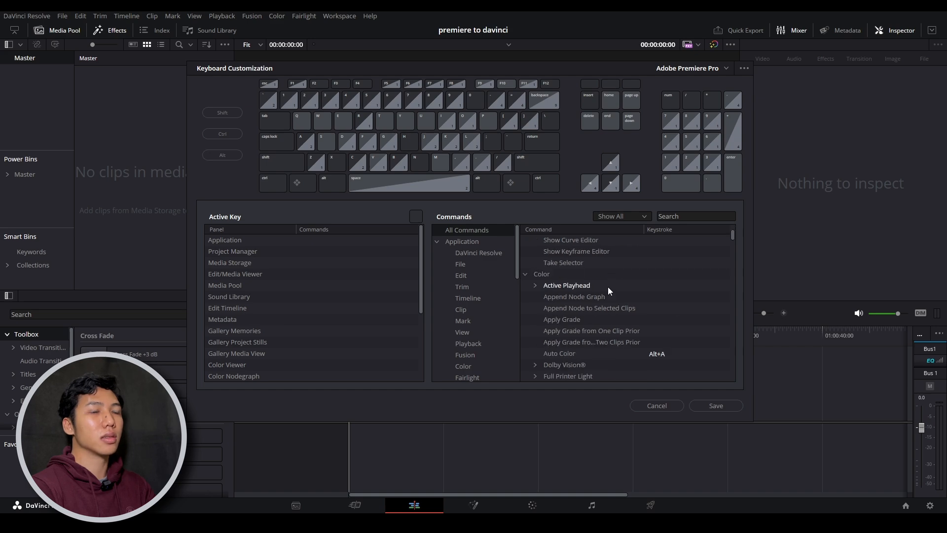
{"action": "scroll", "coordinate": [657, 276], "scroll_direction": "up", "scroll_amount": 5}
{"action": "scroll", "coordinate": [732, 232], "scroll_direction": "down", "scroll_amount": 5}
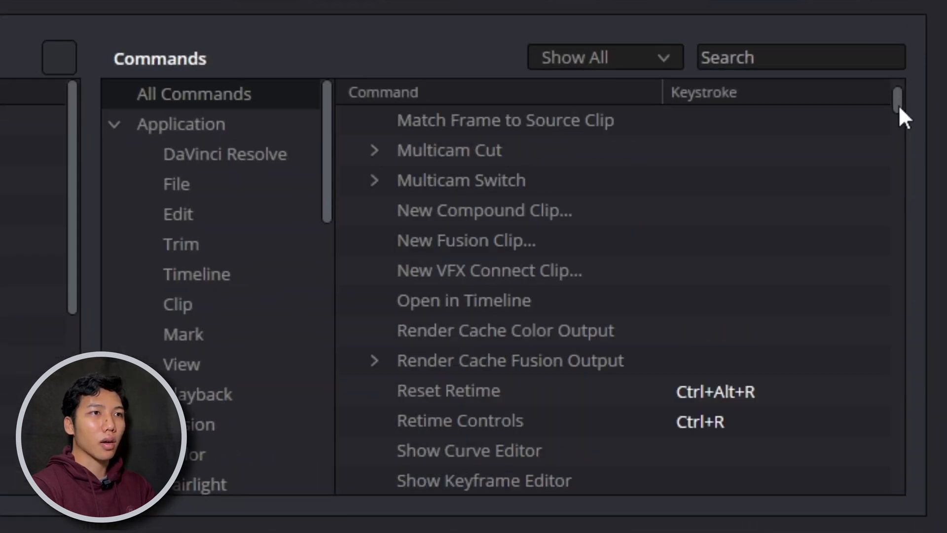
{"action": "left_click_drag", "start_coordinate": [898, 105], "coordinate": [904, 148]}
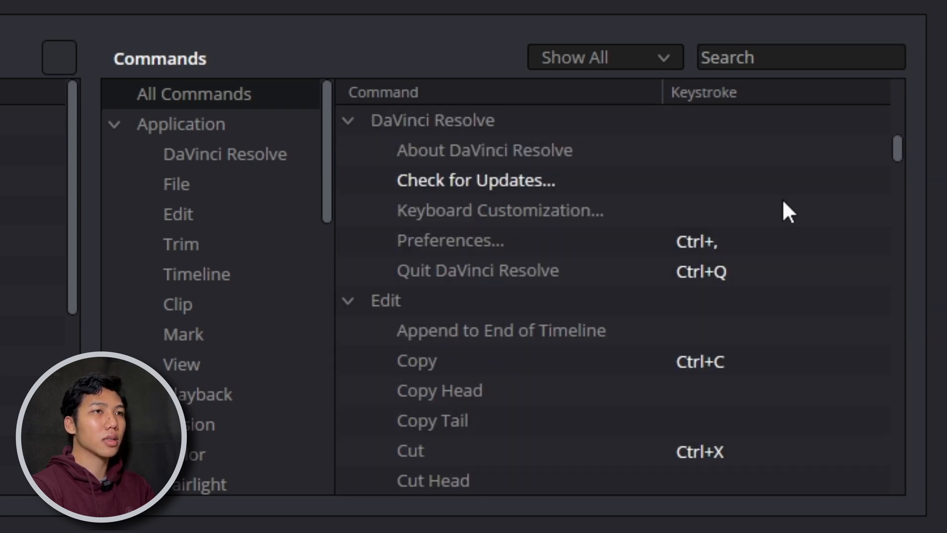
{"action": "left_click", "coordinate": [704, 244]}
Examine the keystrokes for copying, cutting and deleting in the Cut Timeline and Color sections of the command list.
{"action": "scroll", "coordinate": [481, 246], "scroll_direction": "up", "scroll_amount": 6}
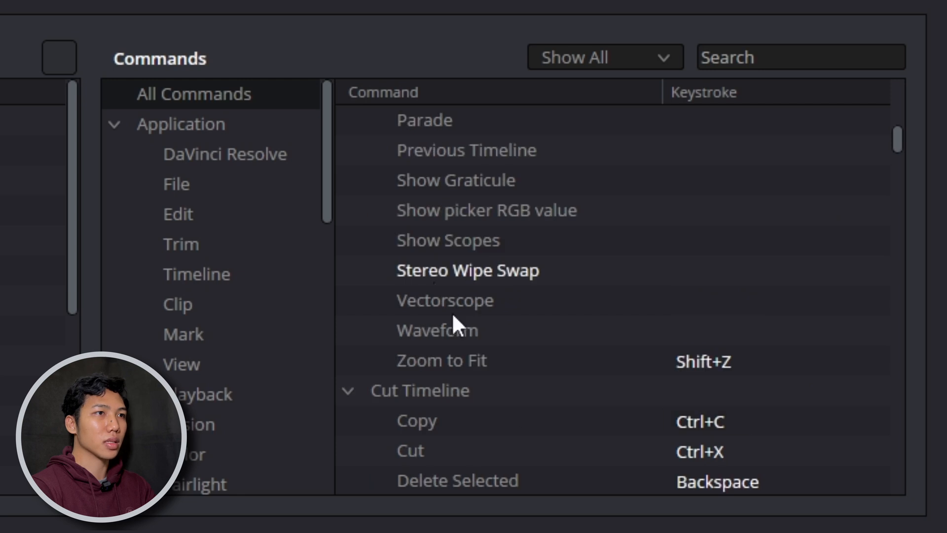
{"action": "left_click", "coordinate": [435, 423]}
{"action": "left_click", "coordinate": [644, 451]}
{"action": "left_click", "coordinate": [592, 480]}
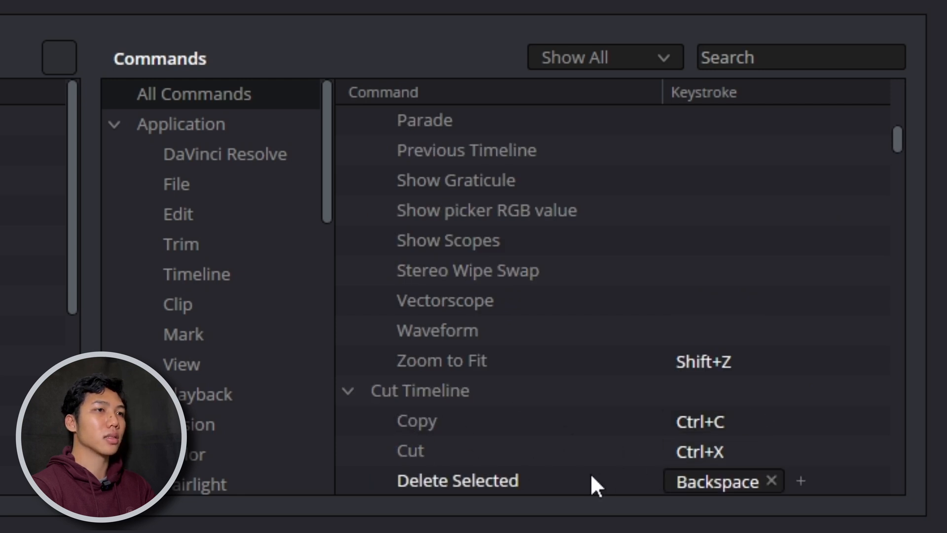
{"action": "left_click", "coordinate": [707, 452]}
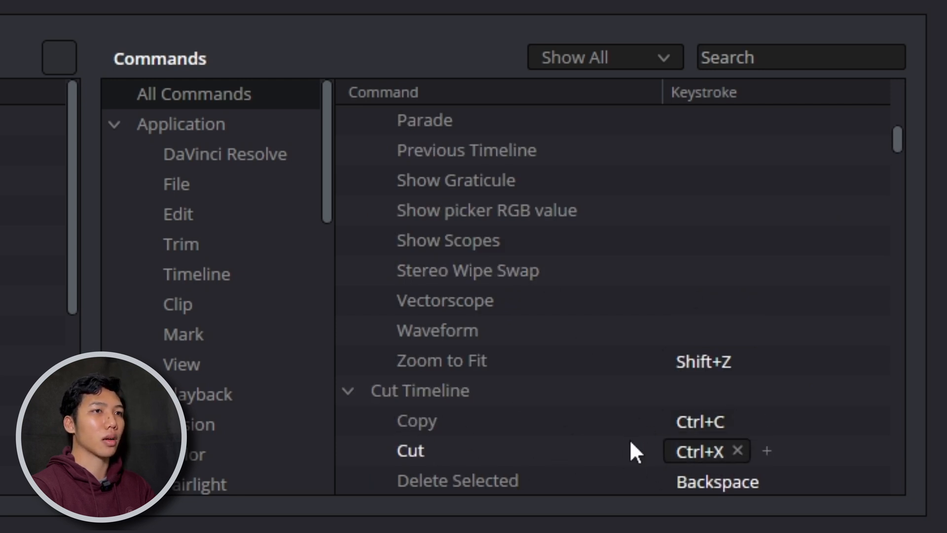
{"action": "scroll", "coordinate": [617, 411], "scroll_direction": "up", "scroll_amount": 7}
{"action": "left_click", "coordinate": [508, 220]}
{"action": "left_click", "coordinate": [624, 269]}
{"action": "scroll", "coordinate": [624, 269], "scroll_direction": "up", "scroll_amount": 3}
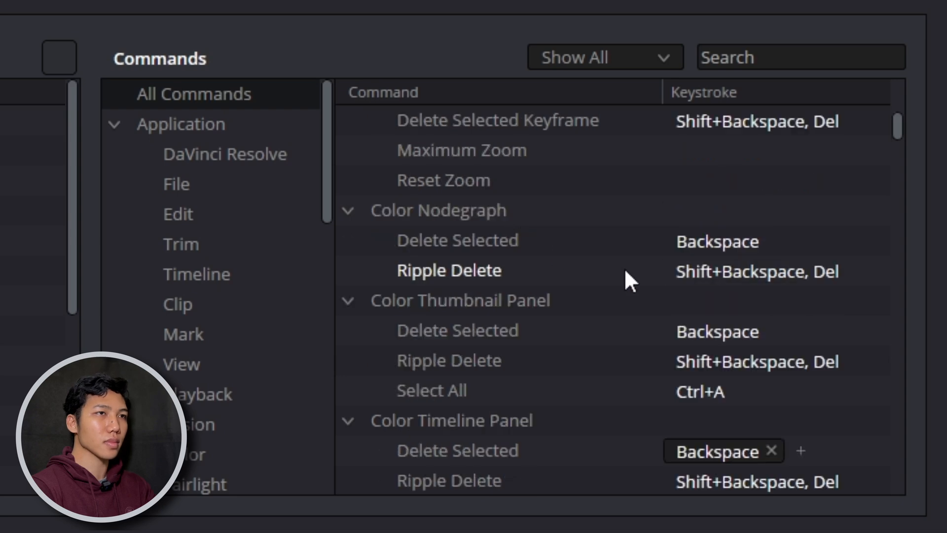
{"action": "scroll", "coordinate": [607, 269], "scroll_direction": "up", "scroll_amount": 5}
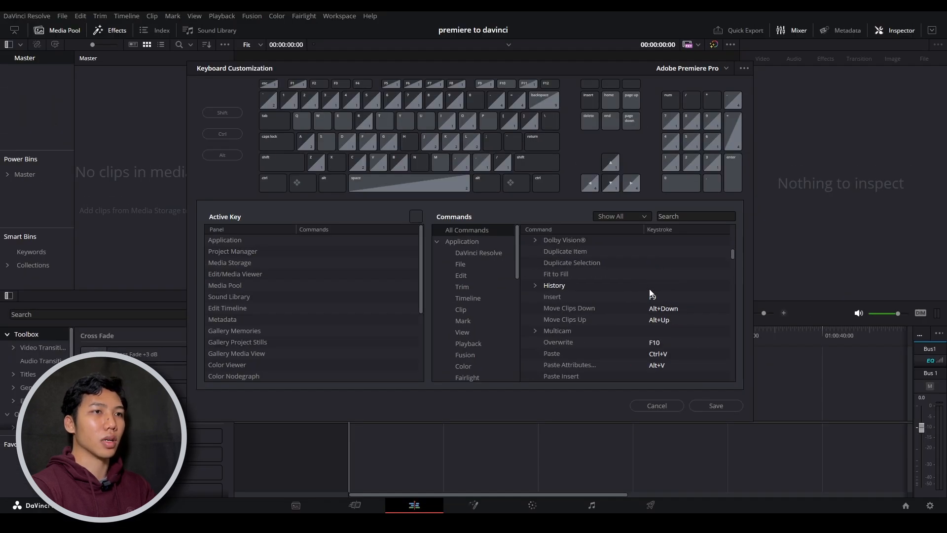
Save the keyboard preset and close the customization dialog.
{"action": "left_click", "coordinate": [712, 405]}
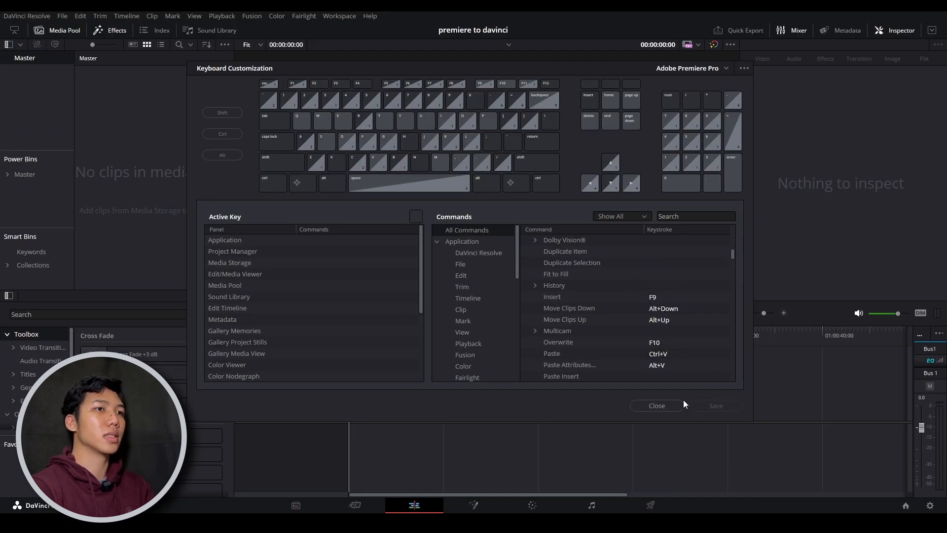
{"action": "left_click", "coordinate": [657, 406]}
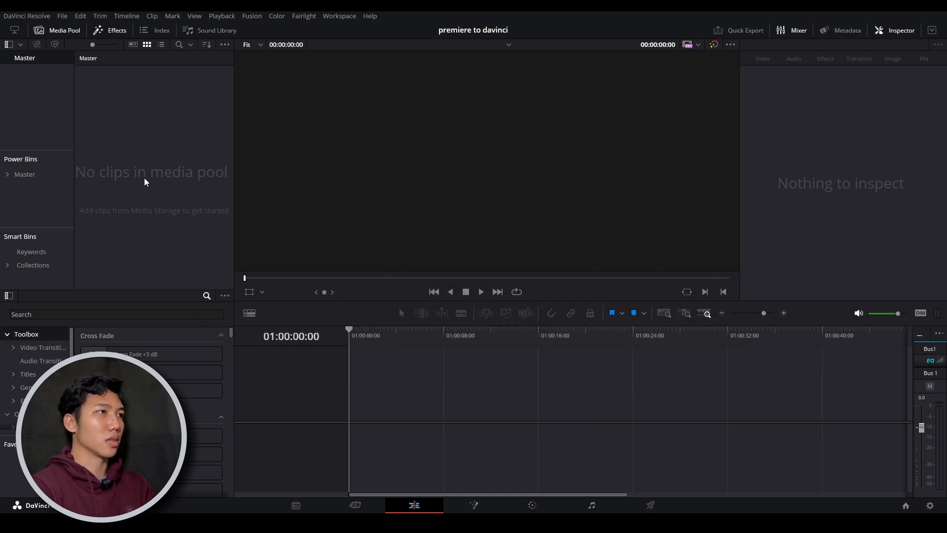
Import the image "Screen grabs from the "Shell" short film" from the Downloads folder into the Master bin.
{"action": "right_click", "coordinate": [129, 152]}
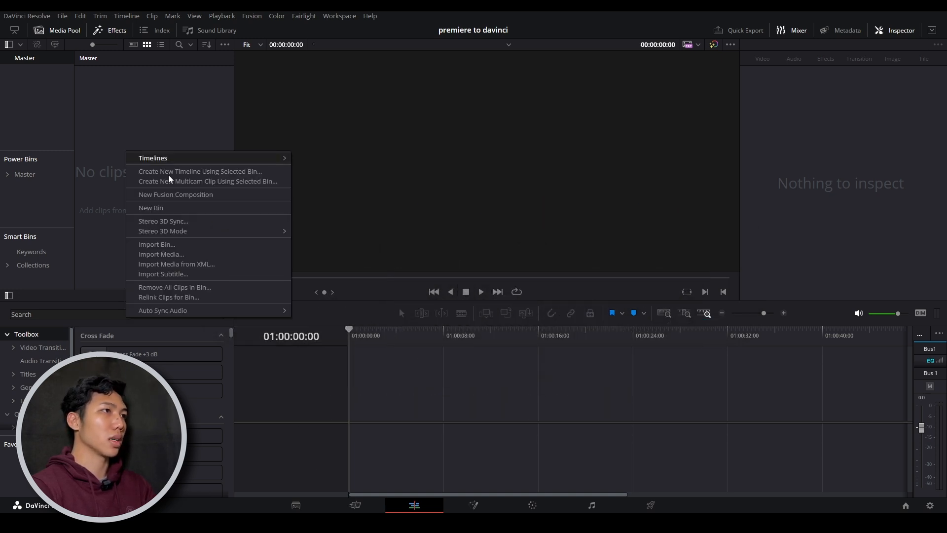
{"action": "left_click", "coordinate": [170, 254]}
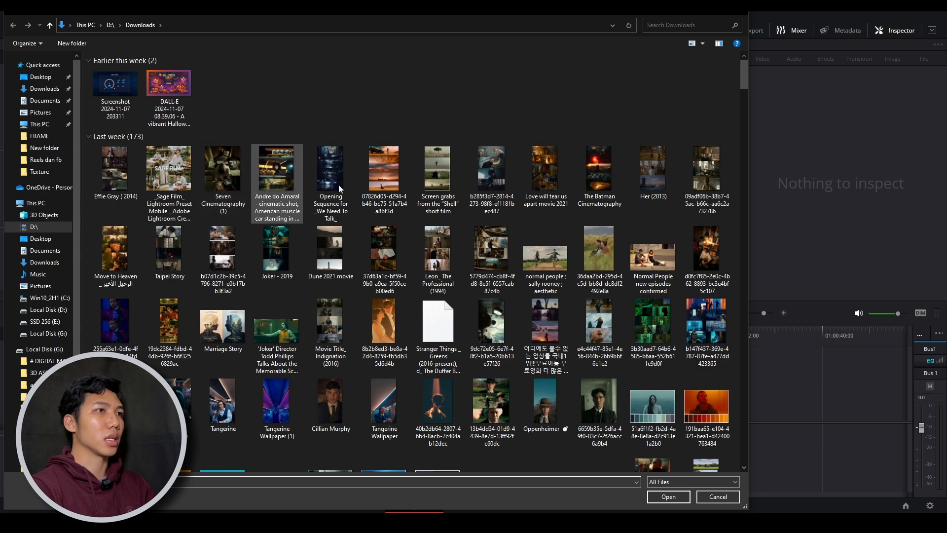
{"action": "double_click", "coordinate": [450, 189]}
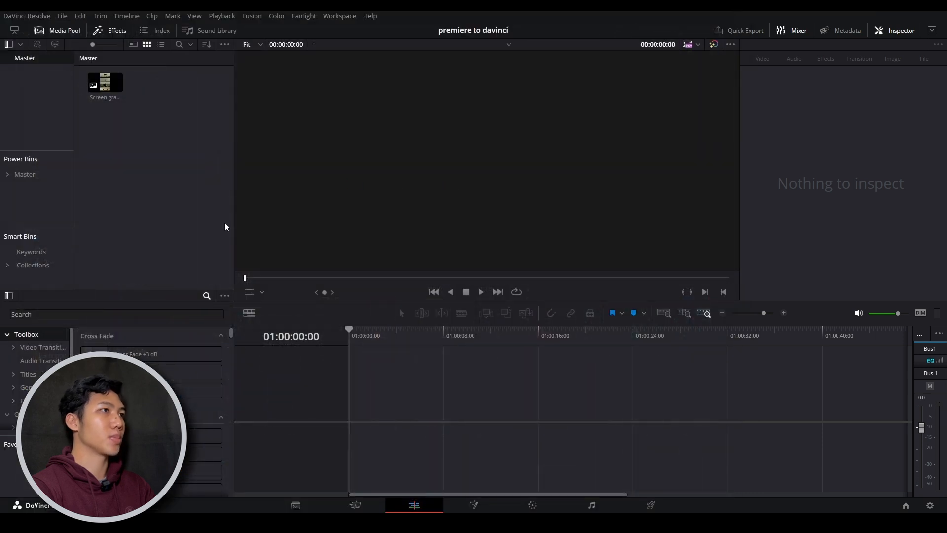
Preview the imported Shell screen grabs image and place it at the start of the empty timeline.
{"action": "left_click", "coordinate": [106, 87]}
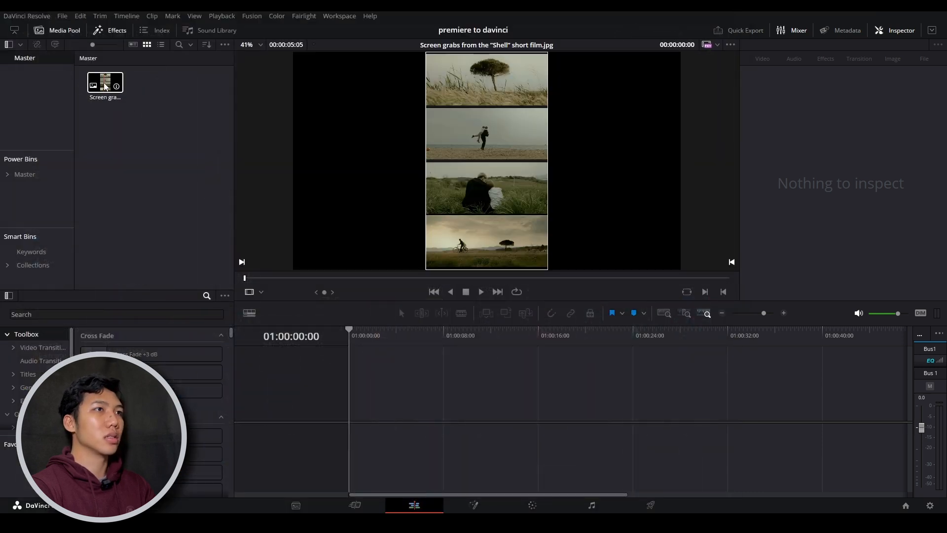
{"action": "left_click", "coordinate": [138, 92]}
{"action": "left_click", "coordinate": [105, 85]}
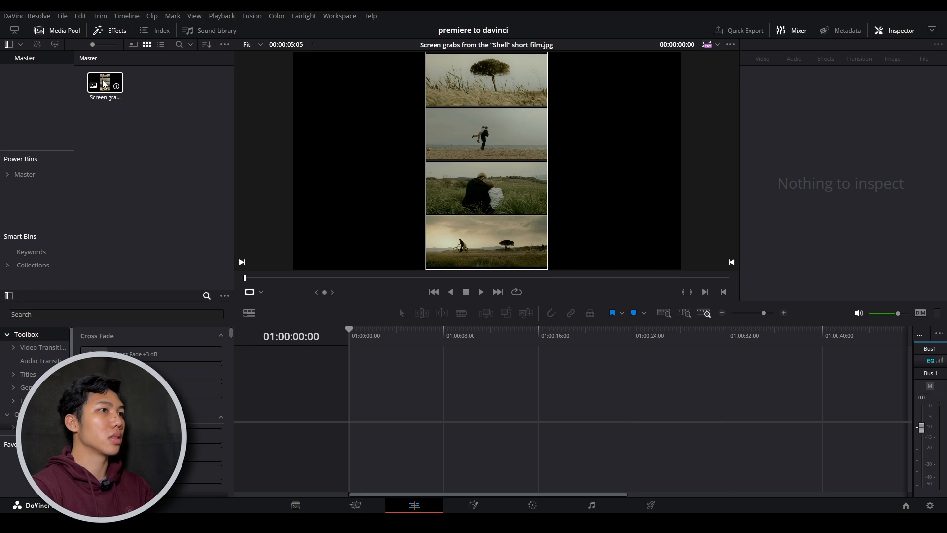
{"action": "left_click_drag", "start_coordinate": [105, 85], "coordinate": [352, 418]}
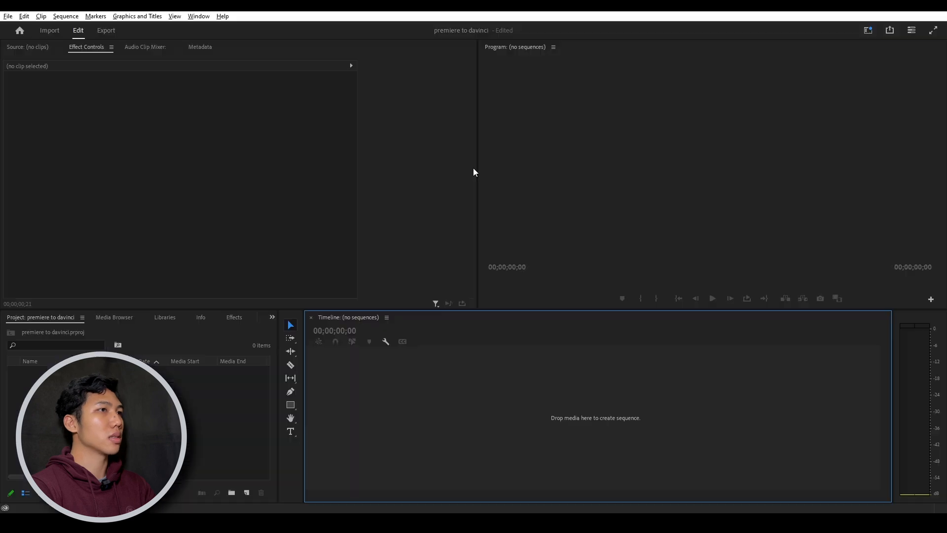
Switch to Adobe Premiere Pro and import the Shell screen grabs image from the Downloads folder into the project.
{"action": "right_click", "coordinate": [156, 139]}
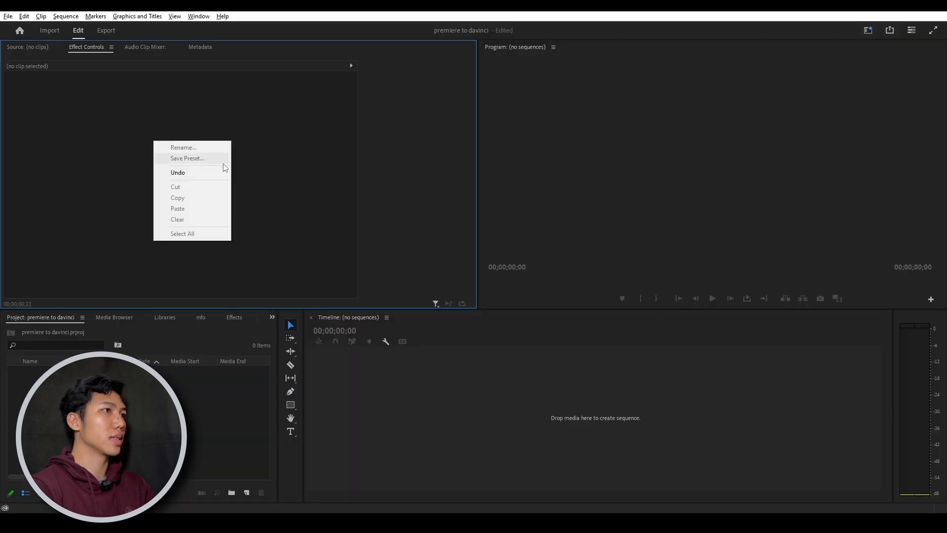
{"action": "left_click", "coordinate": [256, 165]}
{"action": "key", "text": "ctrl+i"}
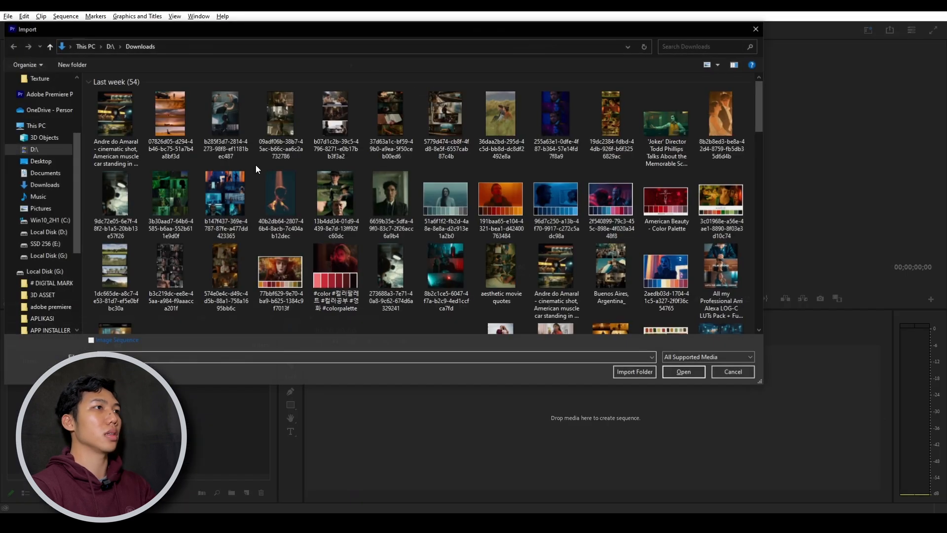
{"action": "double_click", "coordinate": [428, 197]}
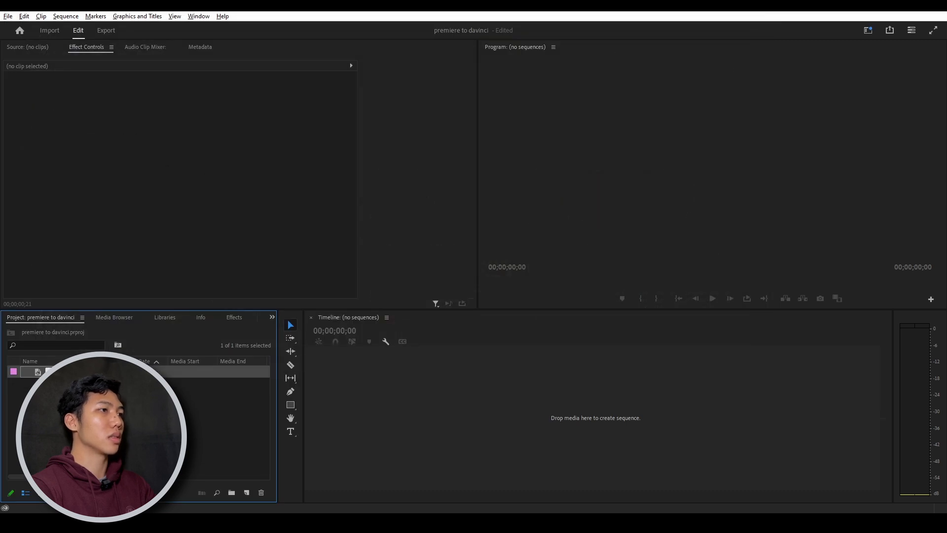
Open the imported image in the source monitor and create a sequence by placing it in the empty timeline.
{"action": "left_click", "coordinate": [141, 372]}
{"action": "double_click", "coordinate": [141, 372]}
{"action": "left_click_drag", "start_coordinate": [142, 372], "coordinate": [439, 385]}
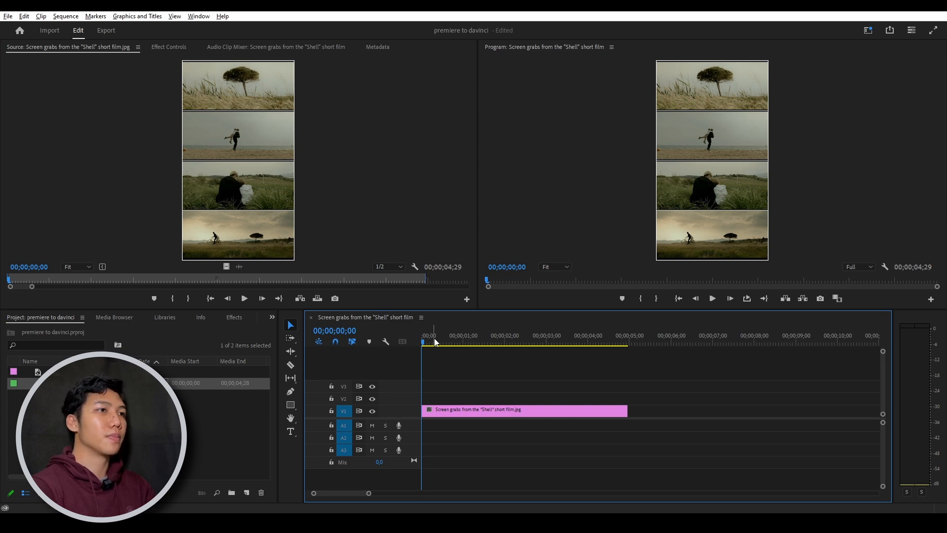
{"action": "left_click", "coordinate": [201, 395]}
{"action": "left_click", "coordinate": [193, 387]}
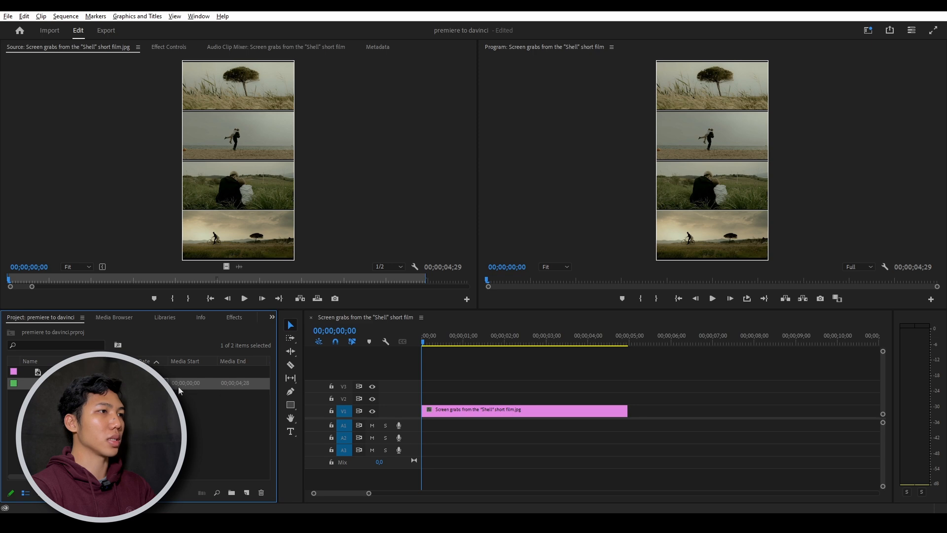
{"action": "right_click", "coordinate": [202, 384]}
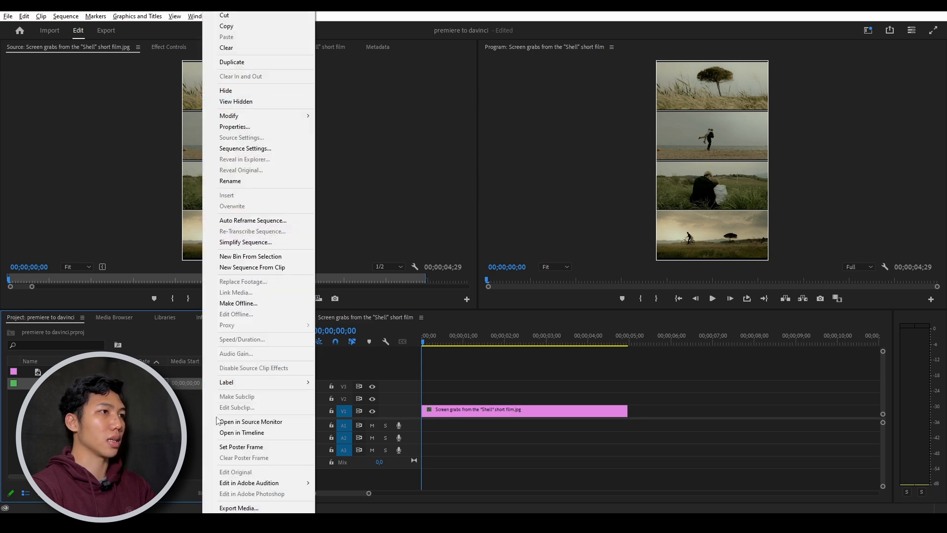
{"action": "left_click", "coordinate": [219, 422]}
{"action": "left_click", "coordinate": [123, 383]}
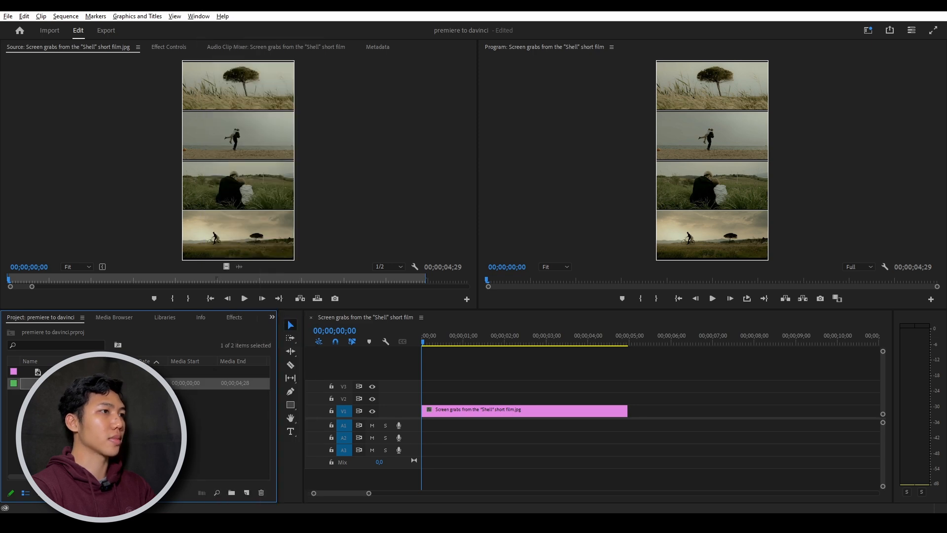
Open the sequence's settings and inspect its horizontal and vertical frame size.
{"action": "left_click", "coordinate": [65, 16]}
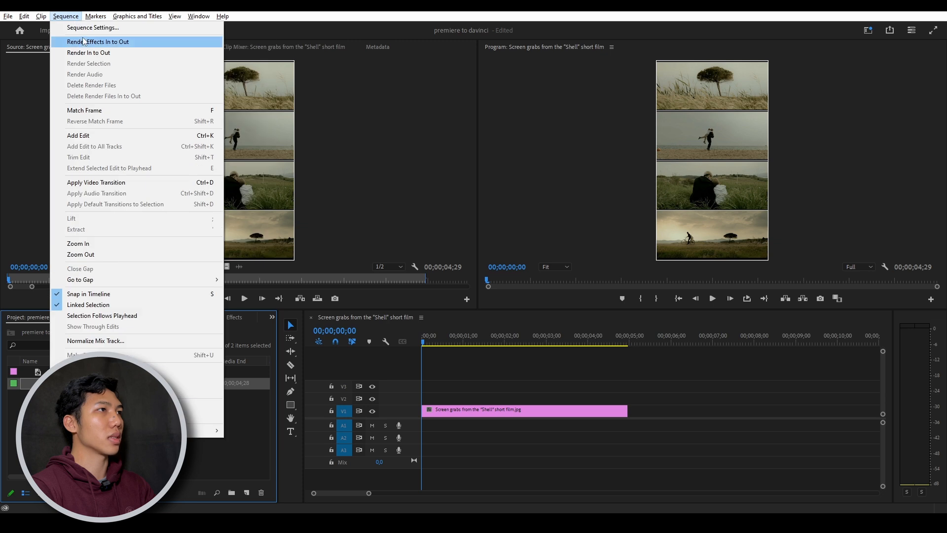
{"action": "left_click", "coordinate": [91, 28]}
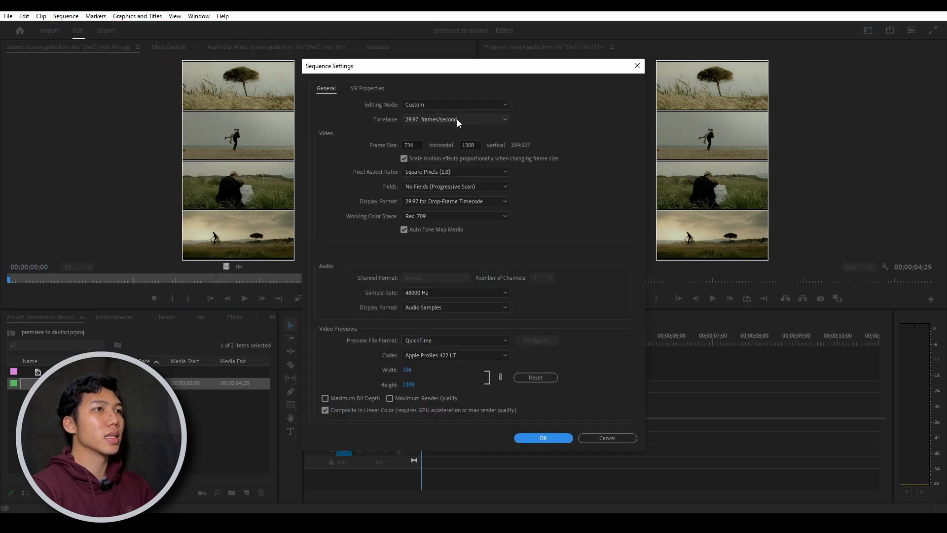
{"action": "left_click", "coordinate": [415, 144]}
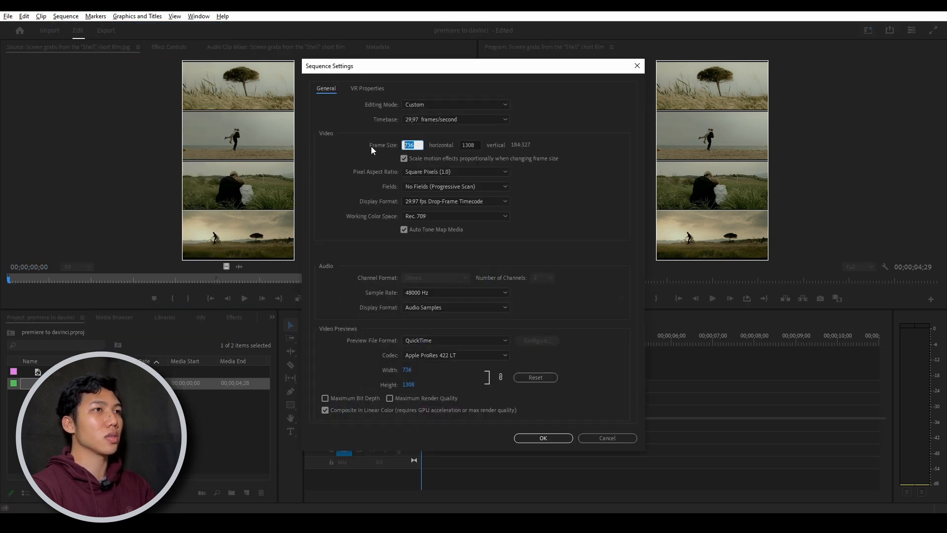
{"action": "left_click", "coordinate": [470, 145]}
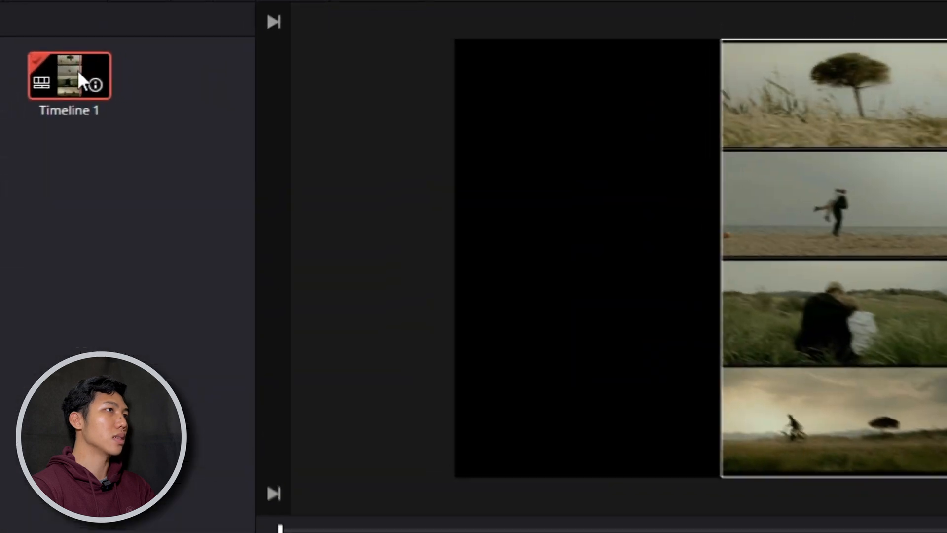
Switch to DaVinci Resolve, open the settings of Timeline 1 and turn off its use of the project settings.
{"action": "right_click", "coordinate": [155, 80]}
{"action": "mouse_move", "coordinate": [199, 88]}
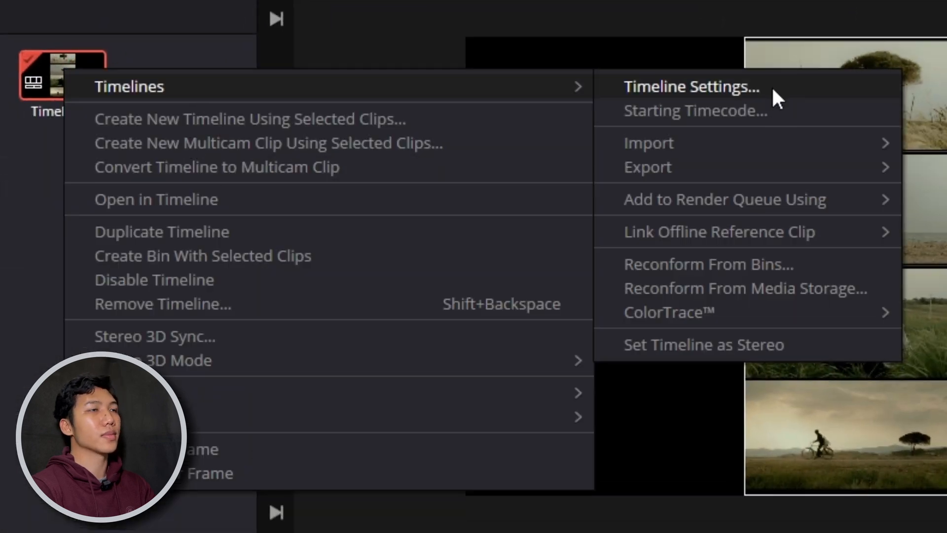
{"action": "left_click", "coordinate": [771, 87]}
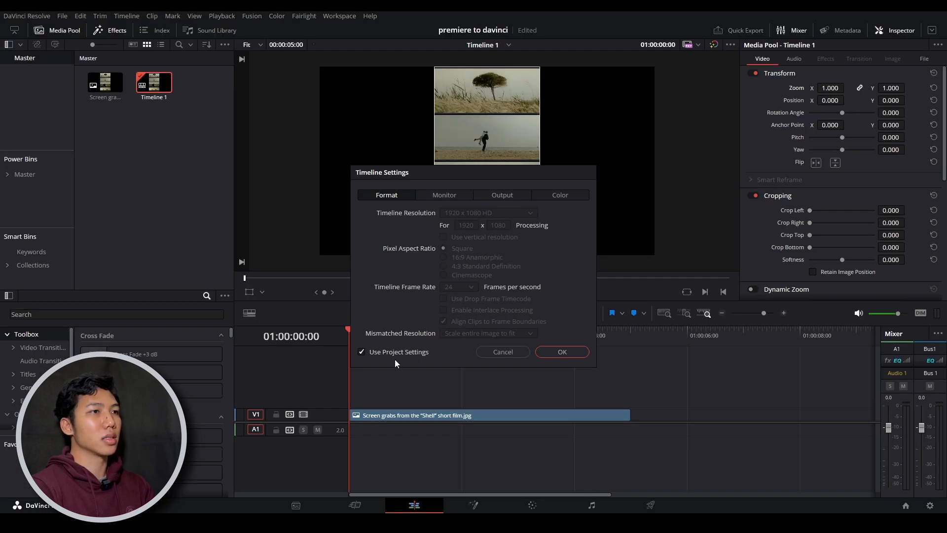
{"action": "left_click", "coordinate": [362, 352]}
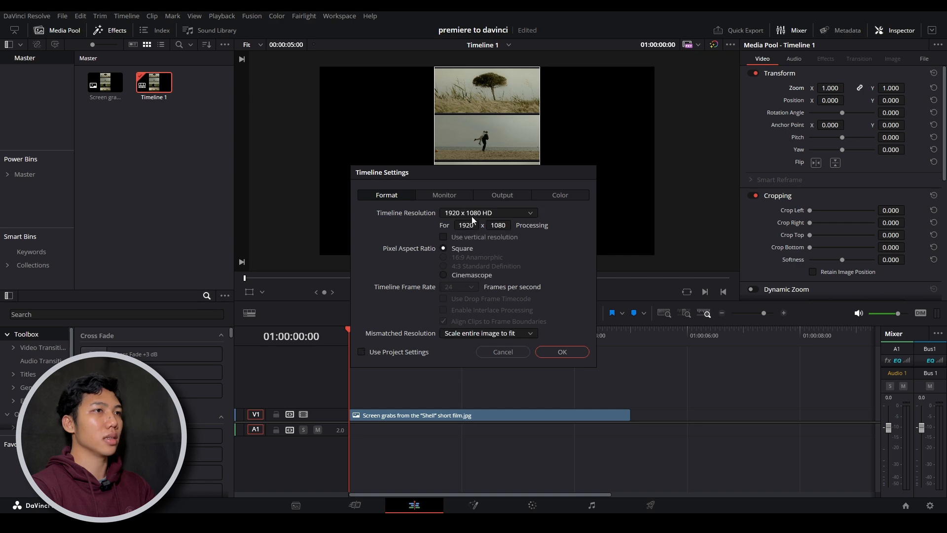
Set Timeline 1 to a custom resolution of 736 x 1308 and close the sequence settings in Premiere Pro.
{"action": "left_click", "coordinate": [473, 225]}
{"action": "type", "text": "736"}
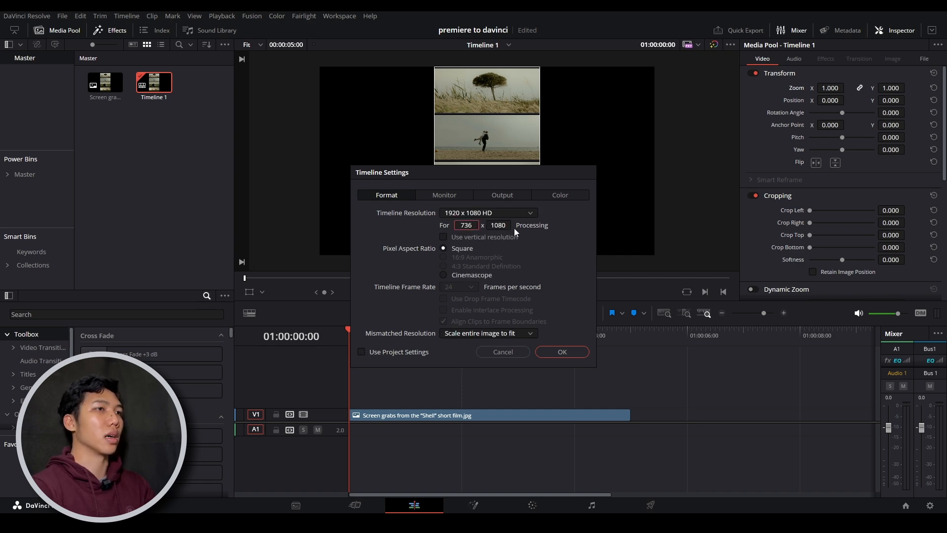
{"action": "key", "text": "Tab"}
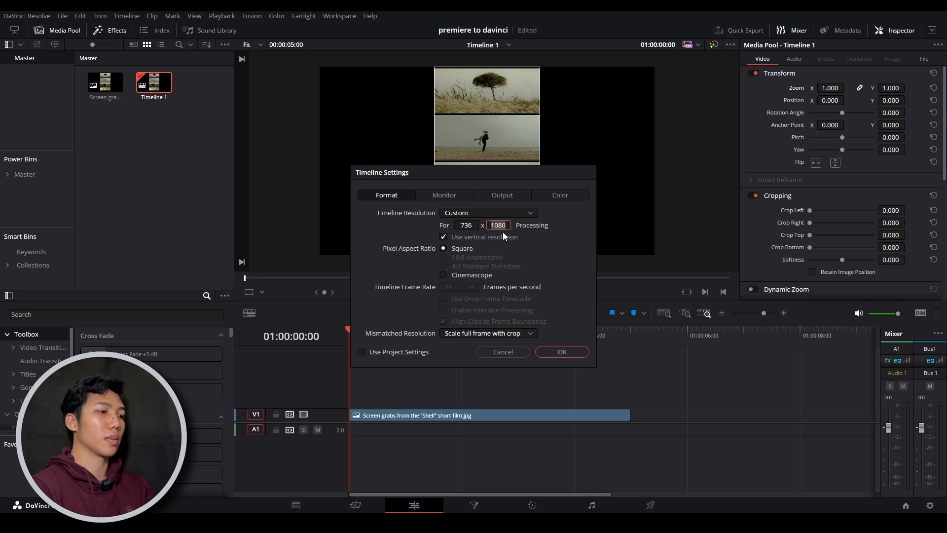
{"action": "type", "text": "1308"}
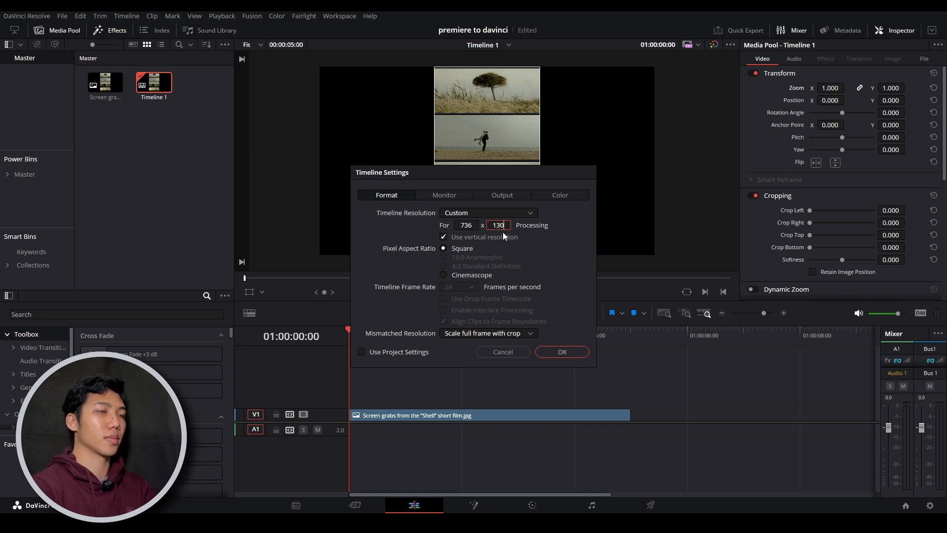
{"action": "left_click", "coordinate": [562, 352]}
{"action": "scroll", "coordinate": [521, 167], "scroll_direction": "down", "scroll_amount": 1}
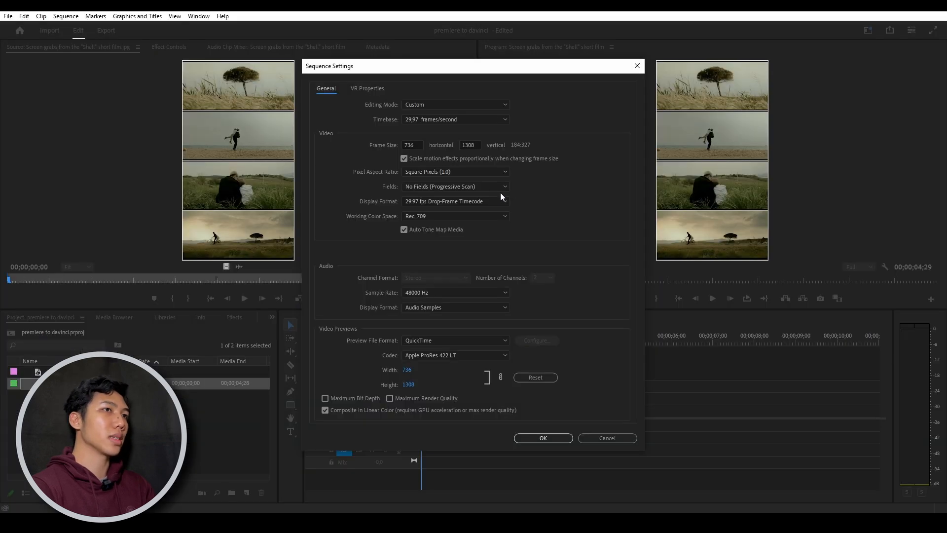
{"action": "left_click", "coordinate": [549, 438]}
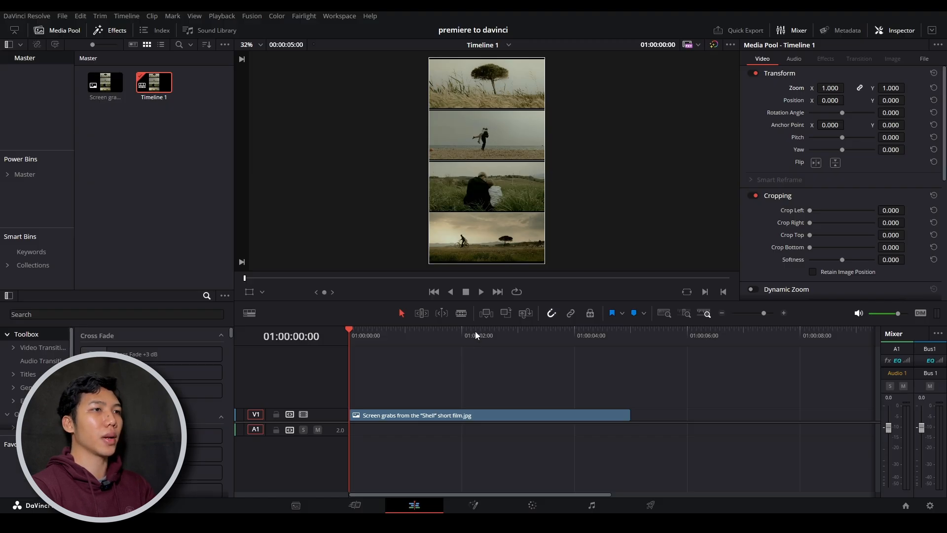
In DaVinci Resolve, keyframe the image clip's Zoom at its start and set Zoom to 2.430 at 01:00:02:20.
{"action": "left_click_drag", "start_coordinate": [368, 341], "coordinate": [322, 337]}
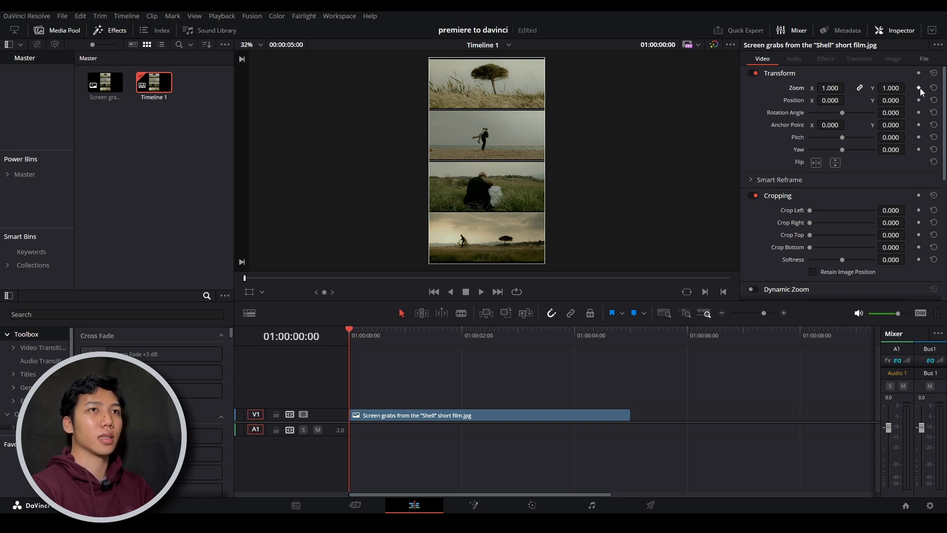
{"action": "left_click_drag", "start_coordinate": [383, 341], "coordinate": [509, 336]}
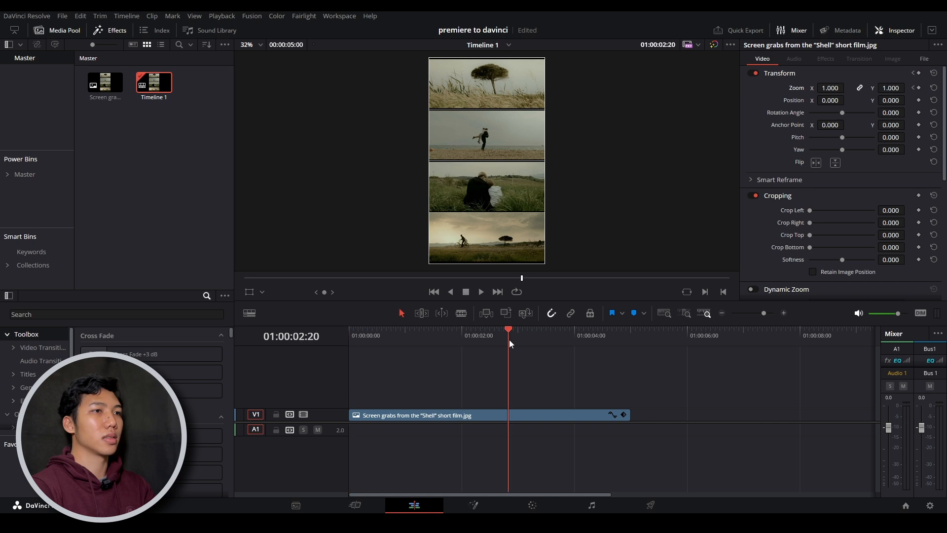
{"action": "left_click_drag", "start_coordinate": [876, 89], "coordinate": [946, 89]}
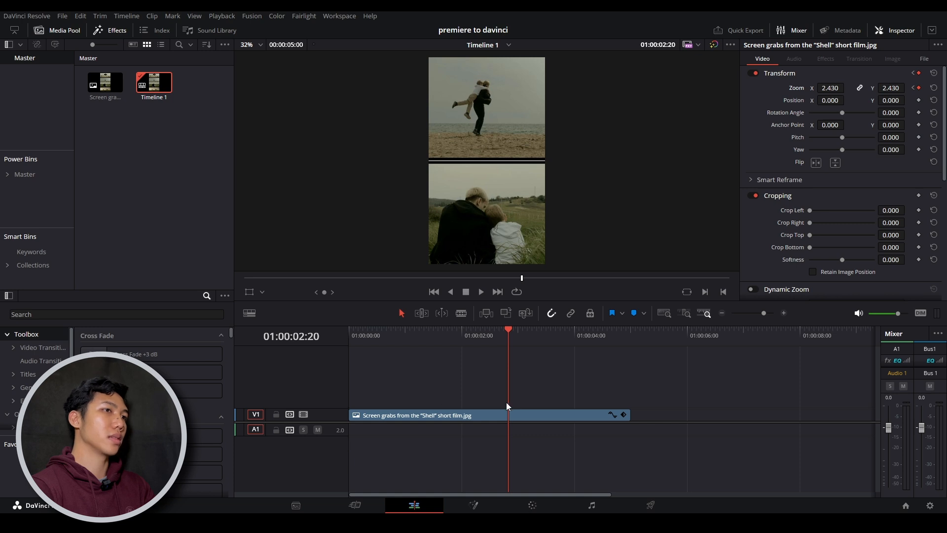
Play the zoom animation from the start of the timeline and return the playhead to the beginning.
{"action": "left_click_drag", "start_coordinate": [508, 330], "coordinate": [330, 347]}
{"action": "key", "text": "space"}
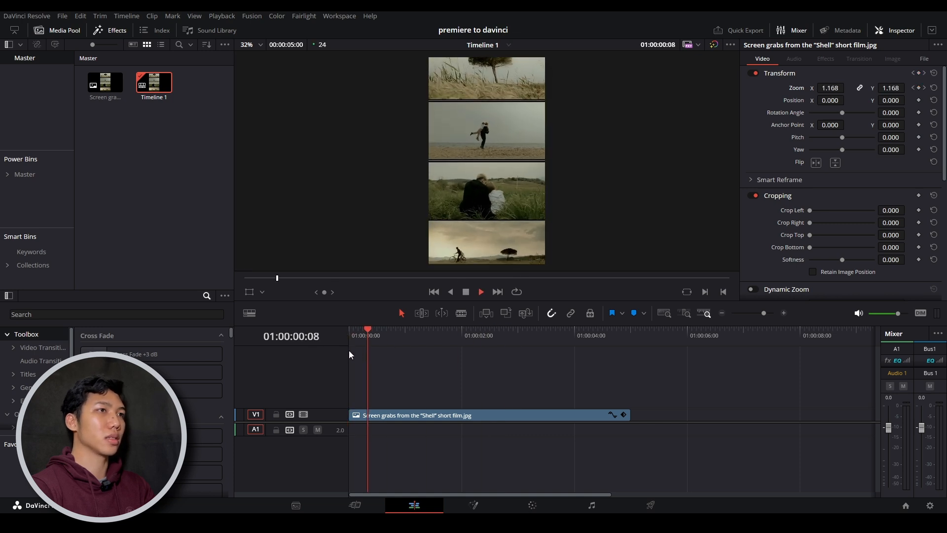
{"action": "left_click_drag", "start_coordinate": [422, 330], "coordinate": [343, 343]}
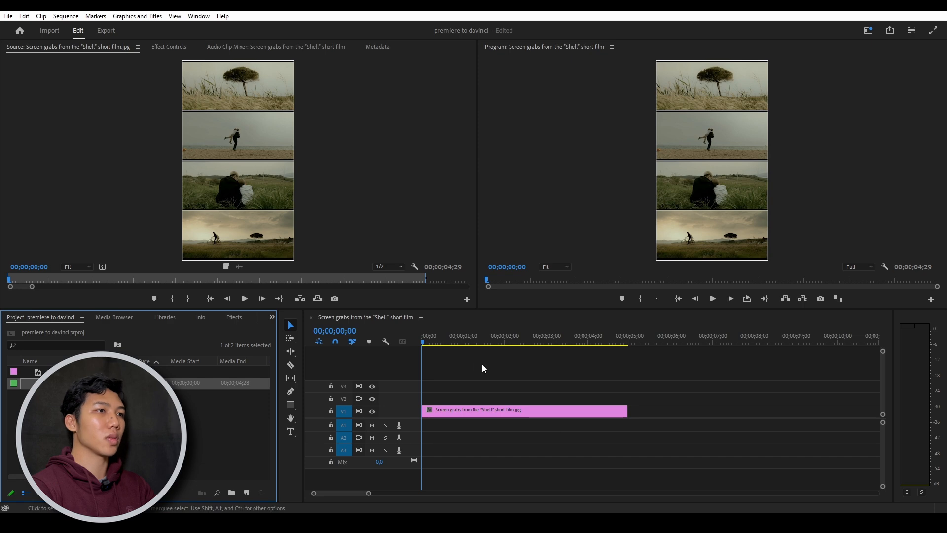
Switch to Premiere Pro, keyframe the image clip's Scale at its start and raise Scale to 242 around three seconds in.
{"action": "left_click", "coordinate": [452, 412]}
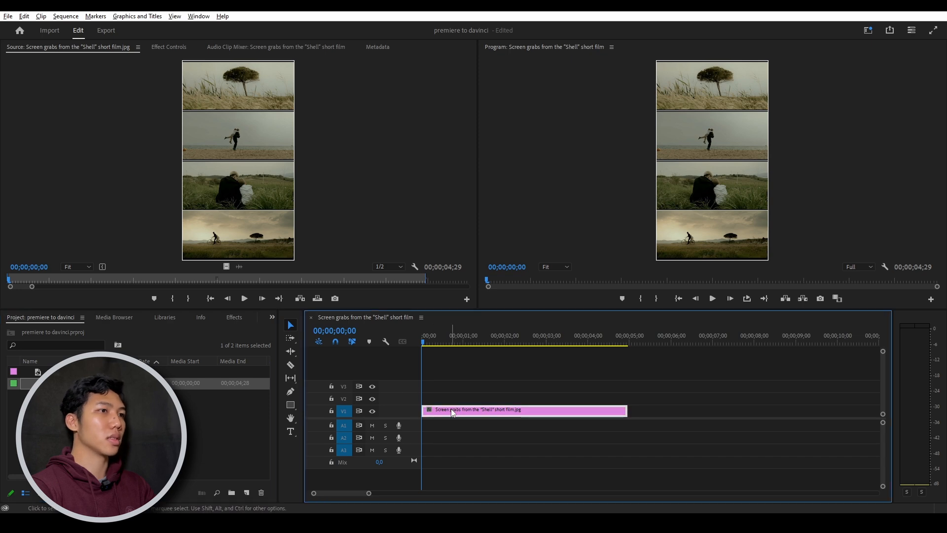
{"action": "left_click", "coordinate": [165, 49]}
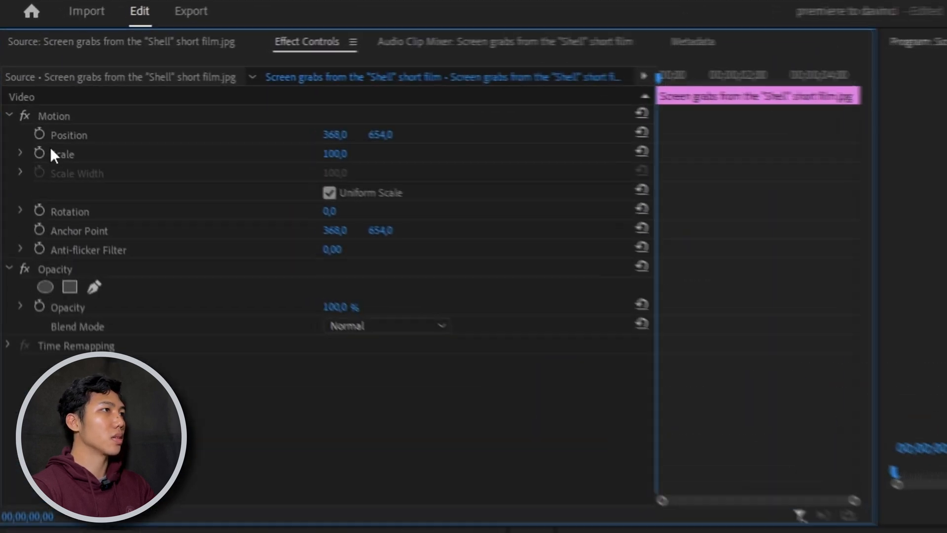
{"action": "left_click", "coordinate": [41, 158]}
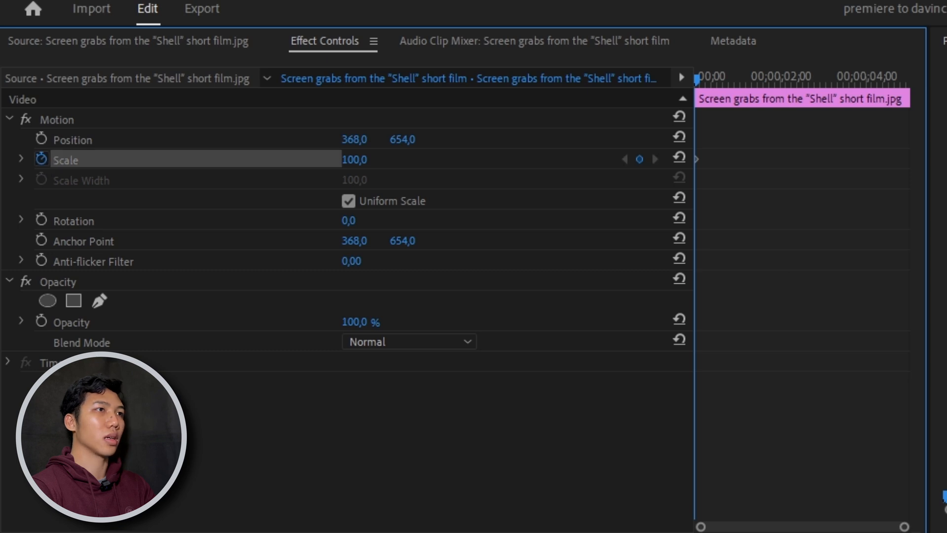
{"action": "left_click_drag", "start_coordinate": [745, 98], "coordinate": [828, 101]}
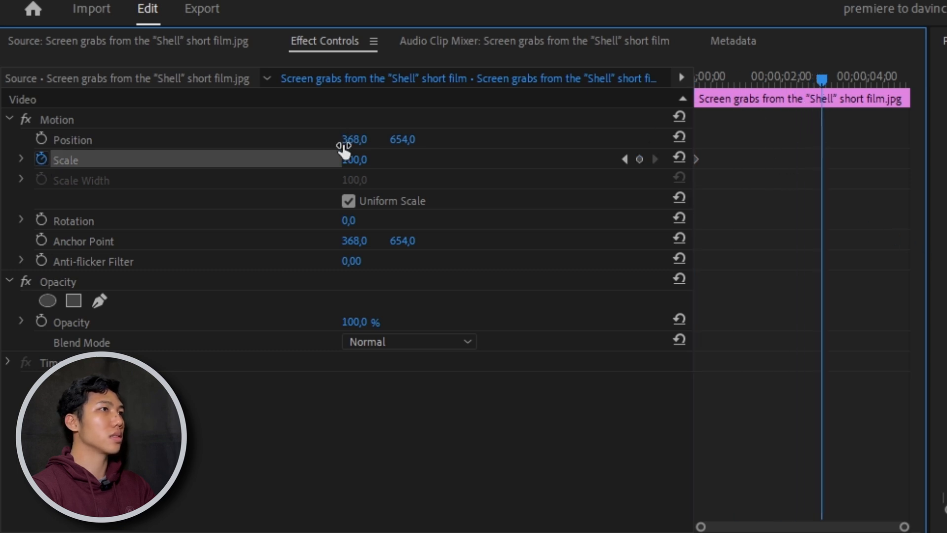
{"action": "left_click_drag", "start_coordinate": [356, 160], "coordinate": [385, 159]}
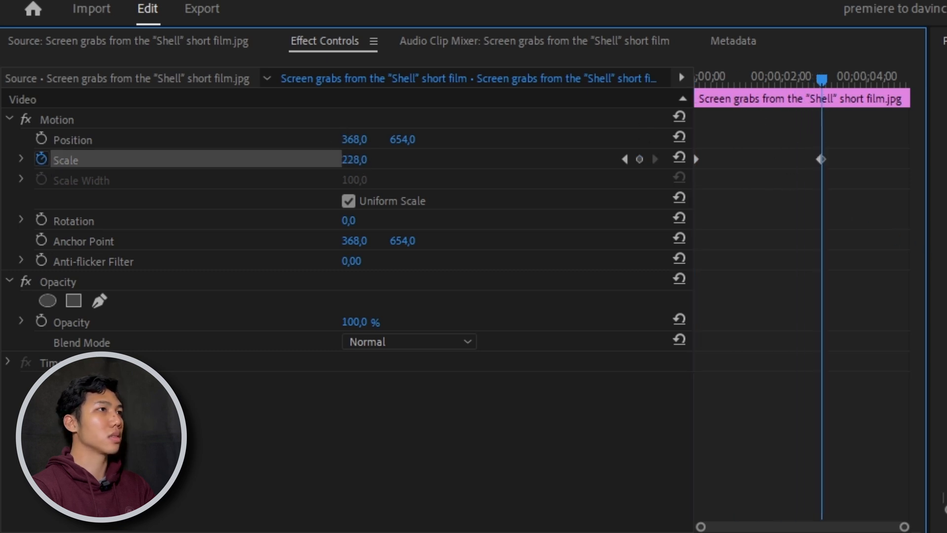
Play the Scale animation in Premiere Pro from the start of the sequence and return the playhead to the beginning.
{"action": "left_click_drag", "start_coordinate": [542, 344], "coordinate": [395, 348]}
{"action": "key", "text": "space"}
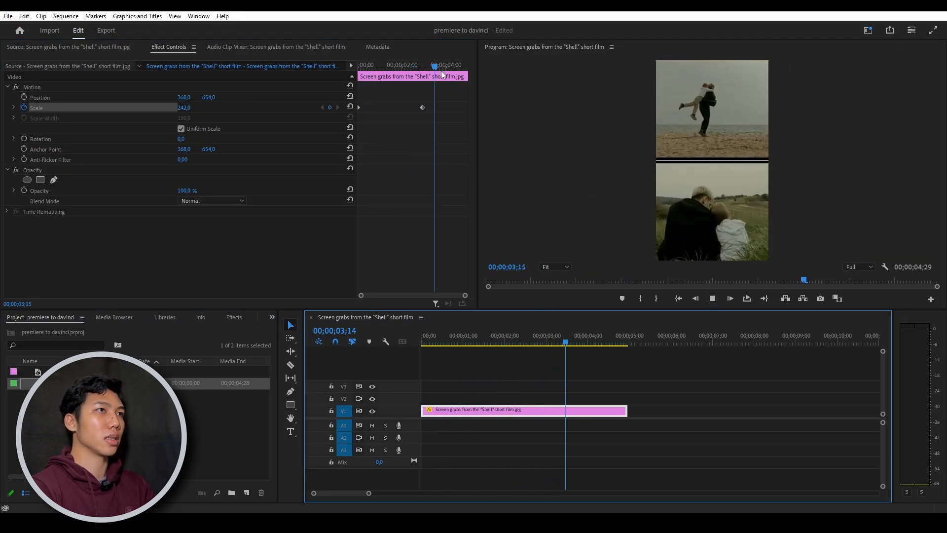
{"action": "left_click_drag", "start_coordinate": [434, 67], "coordinate": [353, 70]}
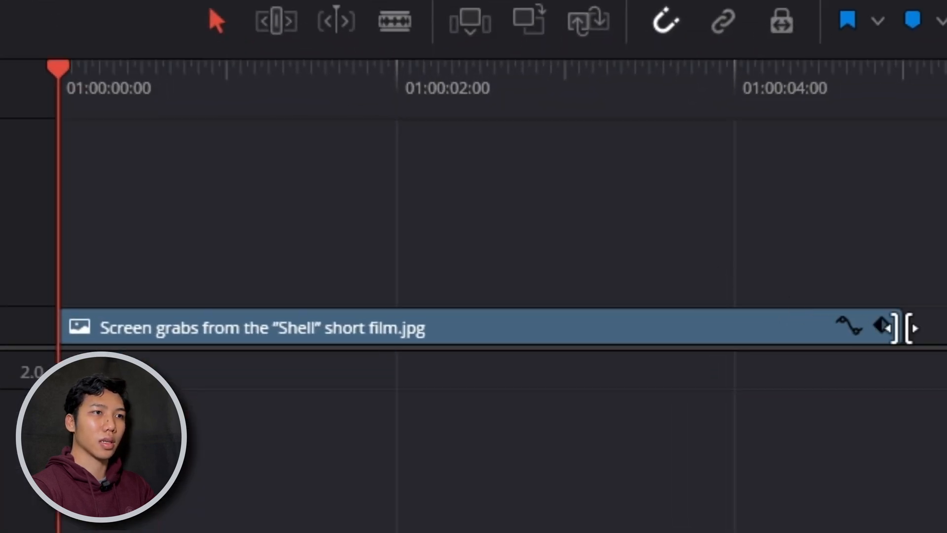
Switch to DaVinci Resolve, show the clip's Transform keyframes in the timeline and scrub across them.
{"action": "left_click", "coordinate": [882, 326]}
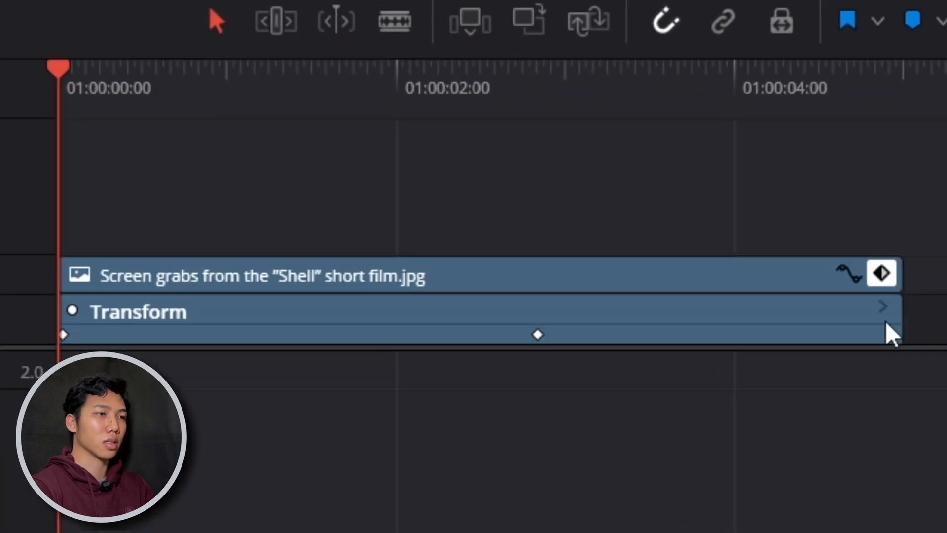
{"action": "left_click_drag", "start_coordinate": [119, 96], "coordinate": [575, 130]}
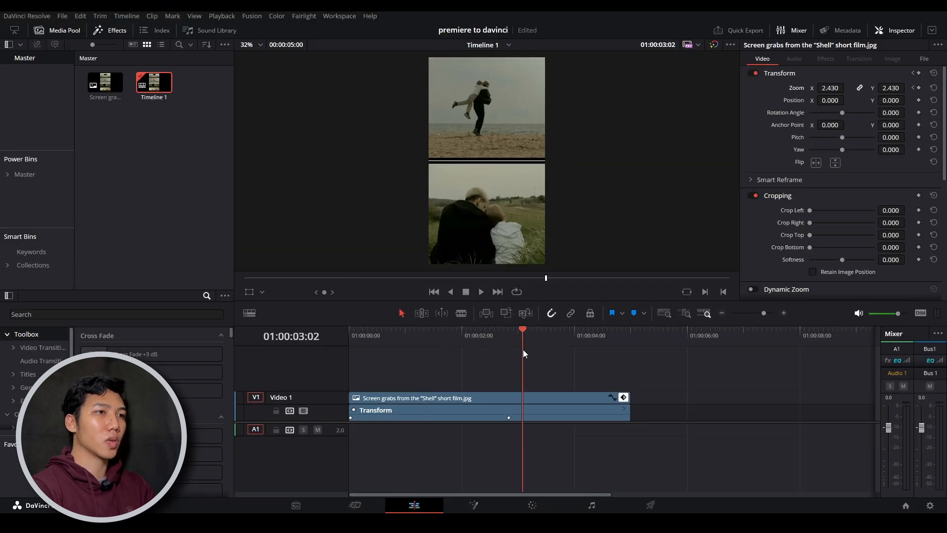
{"action": "left_click_drag", "start_coordinate": [523, 354], "coordinate": [344, 353]}
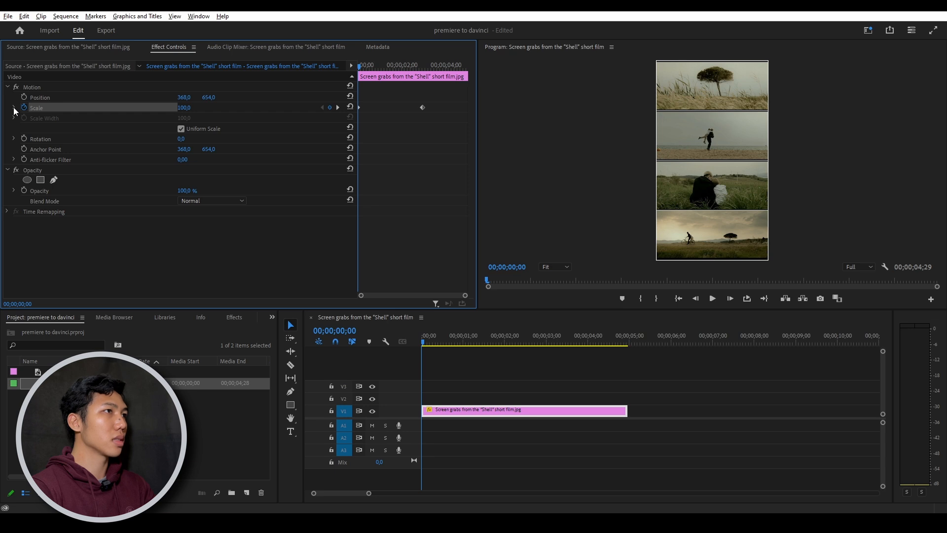
Switch to Premiere Pro and expand the Scale property to view its value and velocity graphs.
{"action": "left_click", "coordinate": [14, 107]}
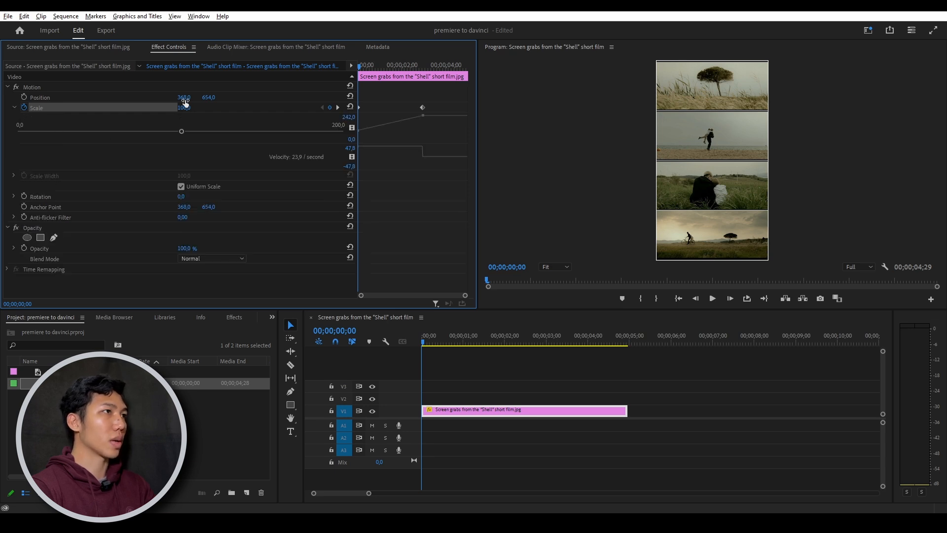
{"action": "left_click", "coordinate": [14, 107]}
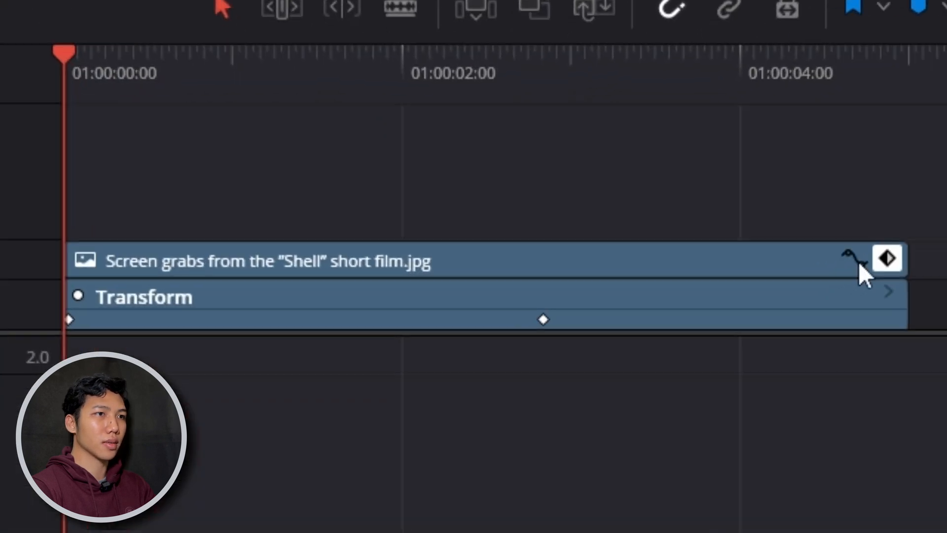
In DaVinci Resolve, show the clip's Zoom X curve and smooth the curve leading into its second keyframe.
{"action": "left_click", "coordinate": [613, 398]}
{"action": "scroll", "coordinate": [475, 241], "scroll_direction": "down", "scroll_amount": 3}
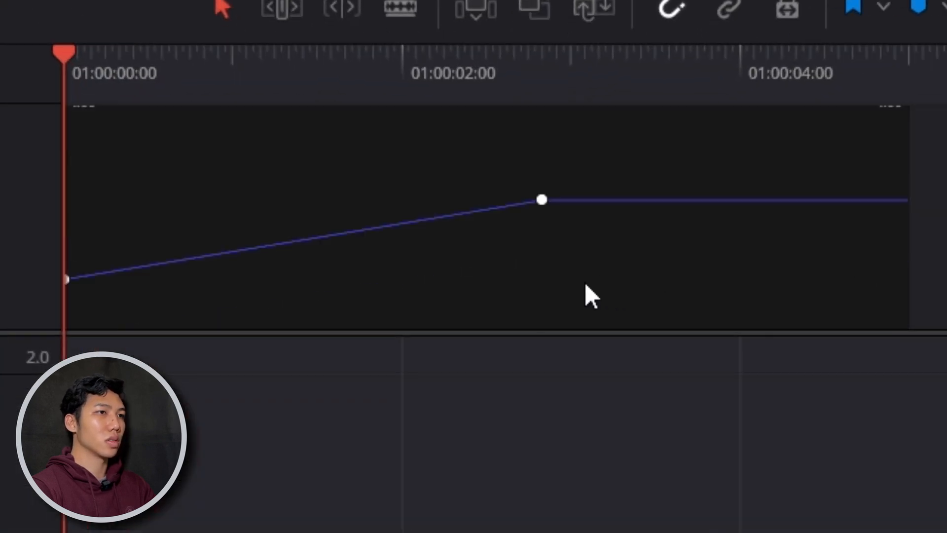
{"action": "left_click", "coordinate": [542, 200]}
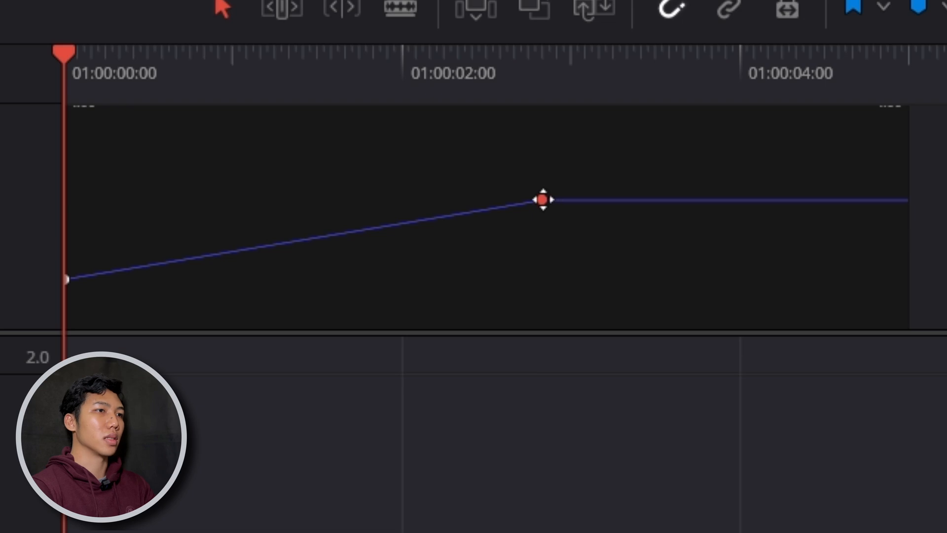
{"action": "scroll", "coordinate": [588, 188], "scroll_direction": "up", "scroll_amount": 2}
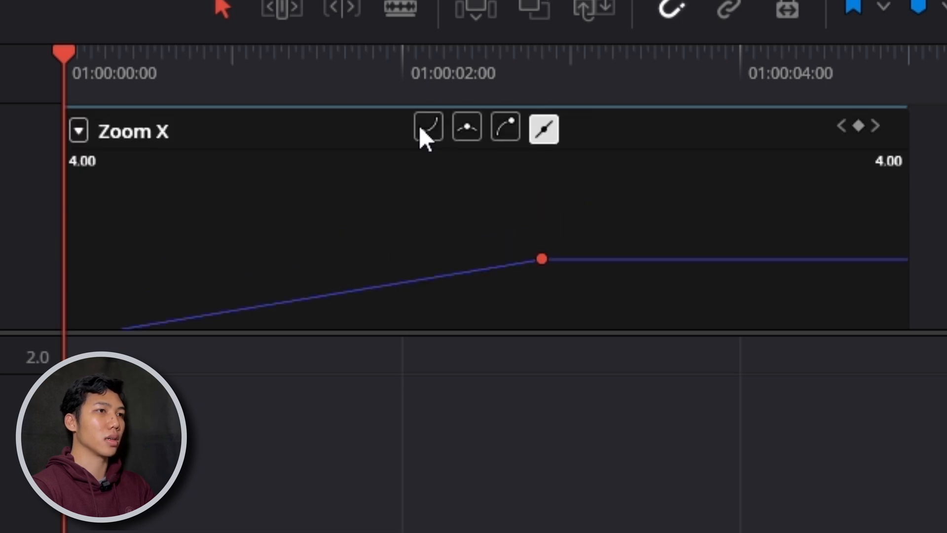
{"action": "left_click", "coordinate": [506, 129]}
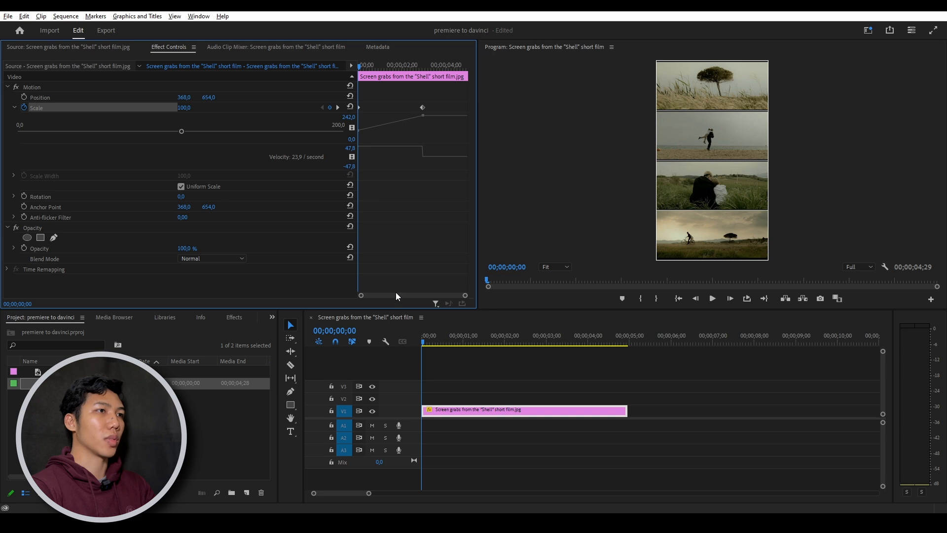
Switch to Premiere Pro, apply Ease In to the second Scale keyframe and play back the animation.
{"action": "right_click", "coordinate": [422, 108]}
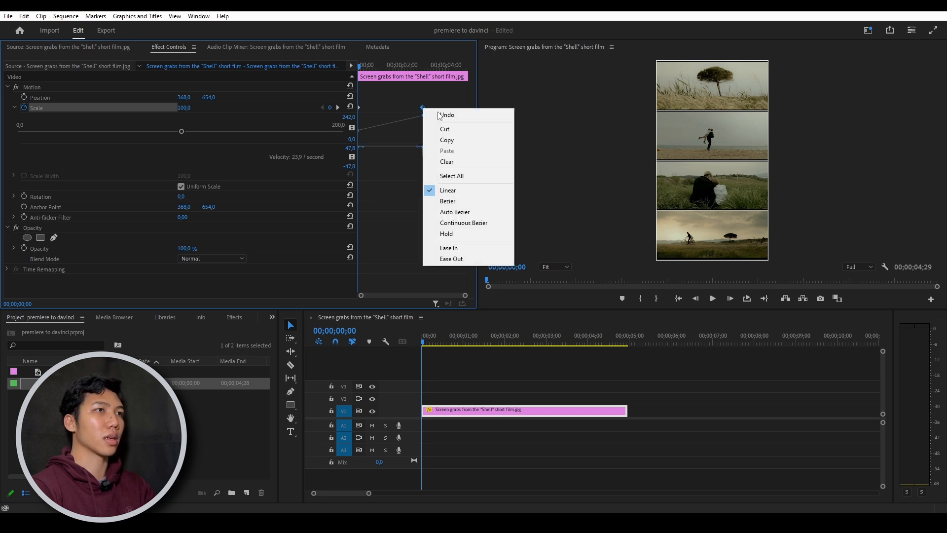
{"action": "left_click", "coordinate": [451, 249]}
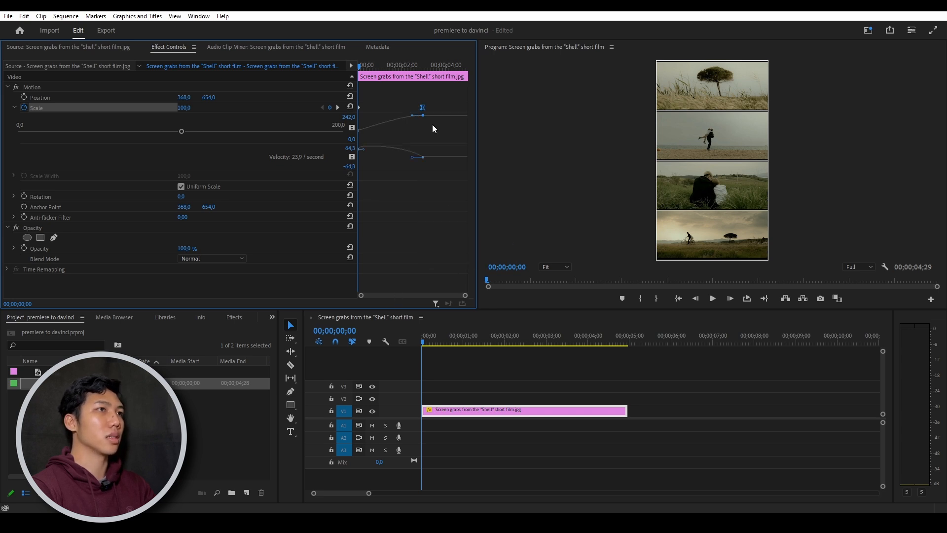
{"action": "key", "text": "space"}
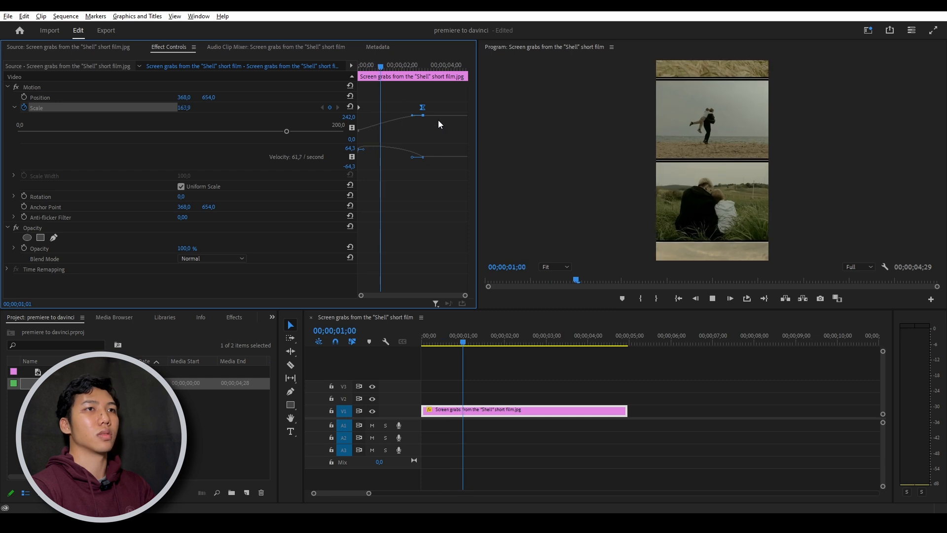
{"action": "key", "text": "space"}
{"action": "key", "text": "space"}
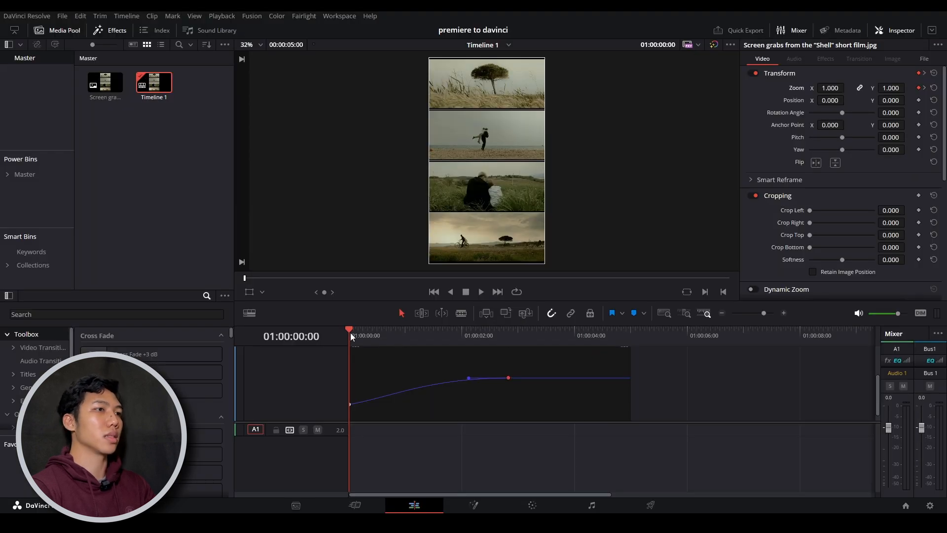
Play the eased zoom in DaVinci Resolve, return to the timeline start and view the Zoom X curve's interpolation options.
{"action": "key", "text": "space"}
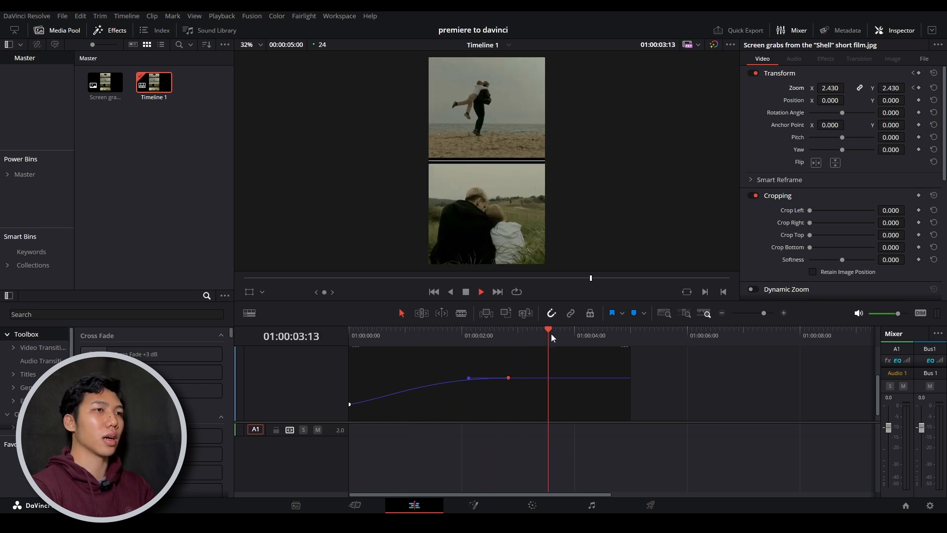
{"action": "left_click_drag", "start_coordinate": [551, 333], "coordinate": [351, 339]}
{"action": "scroll", "coordinate": [411, 374], "scroll_direction": "up", "scroll_amount": 2}
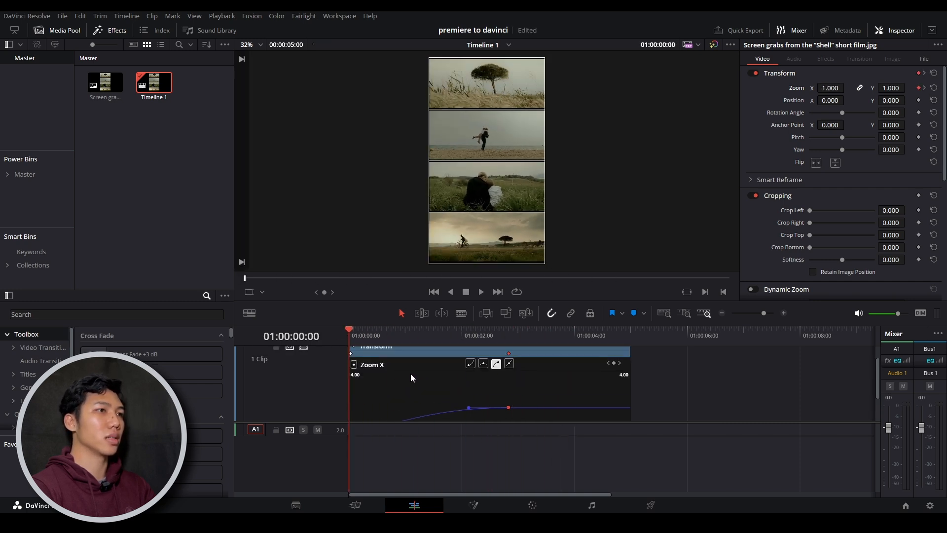
Close the clip's Zoom X curve editor and keep the playhead at the timeline start.
{"action": "scroll", "coordinate": [415, 378], "scroll_direction": "up", "scroll_amount": 2}
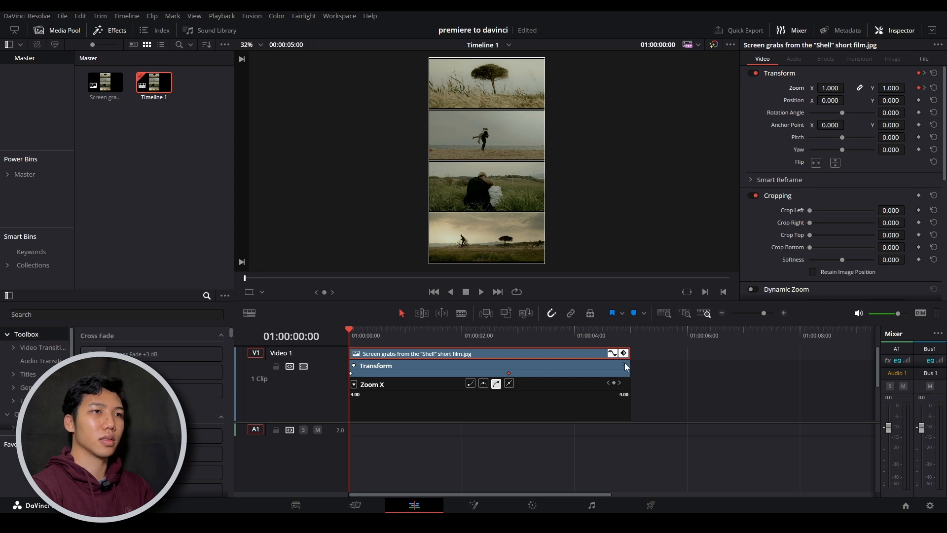
{"action": "left_click", "coordinate": [613, 354]}
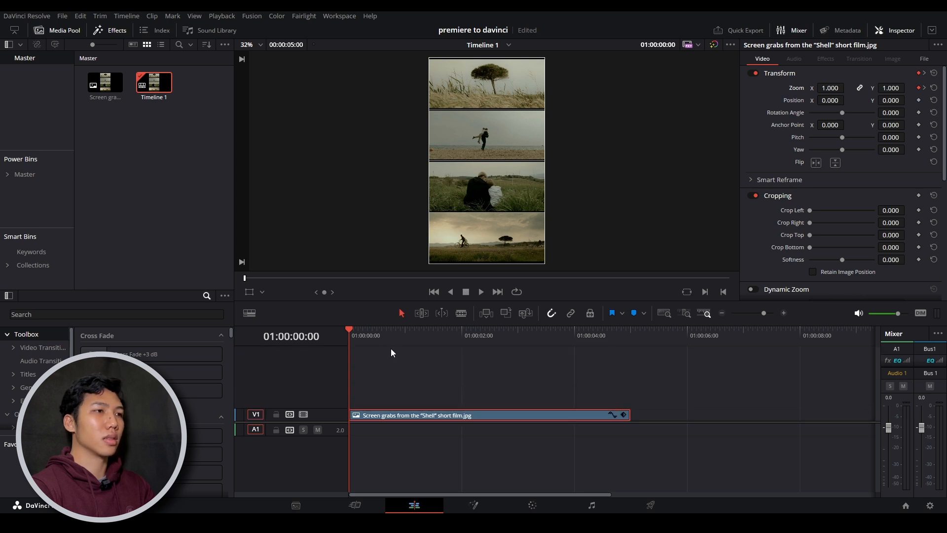
{"action": "left_click_drag", "start_coordinate": [348, 336], "coordinate": [341, 344]}
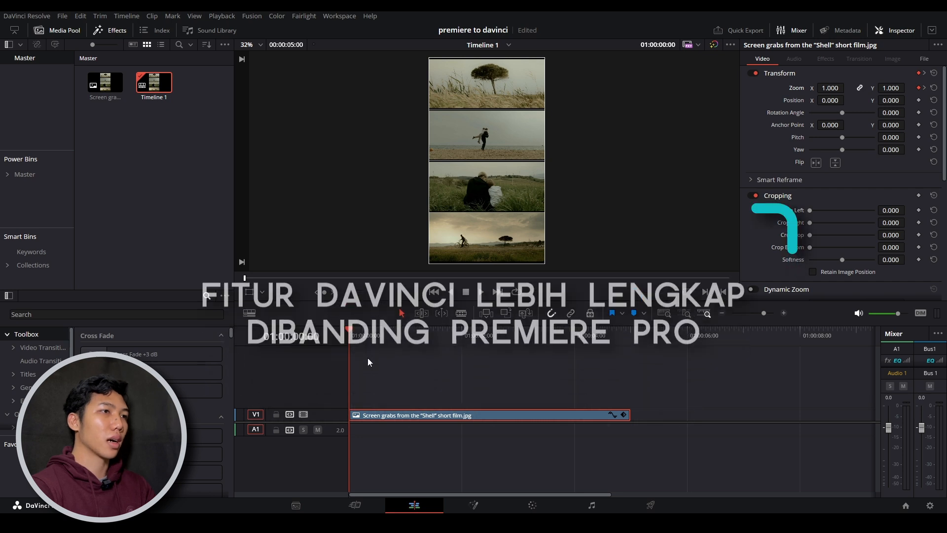
{"action": "left_click_drag", "start_coordinate": [371, 336], "coordinate": [324, 339]}
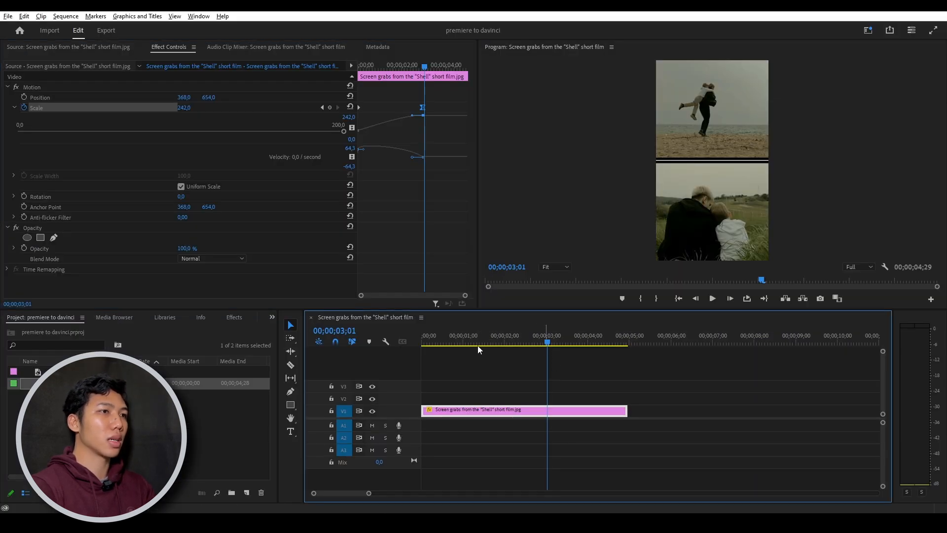
In Premiere Pro, return the playhead to the sequence start and view the clip's source preview, effect controls and audio mixer.
{"action": "left_click_drag", "start_coordinate": [502, 341], "coordinate": [412, 338]}
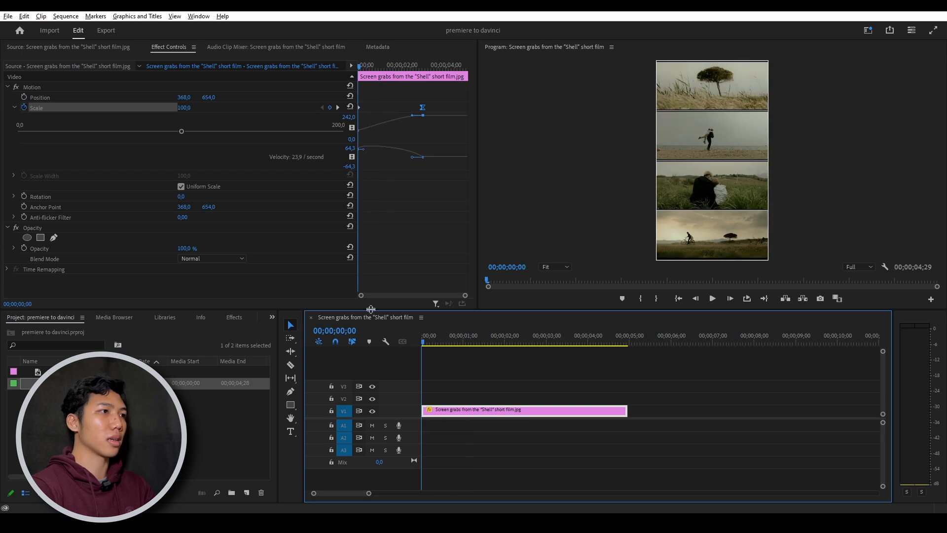
{"action": "left_click", "coordinate": [97, 46]}
{"action": "left_click", "coordinate": [180, 47]}
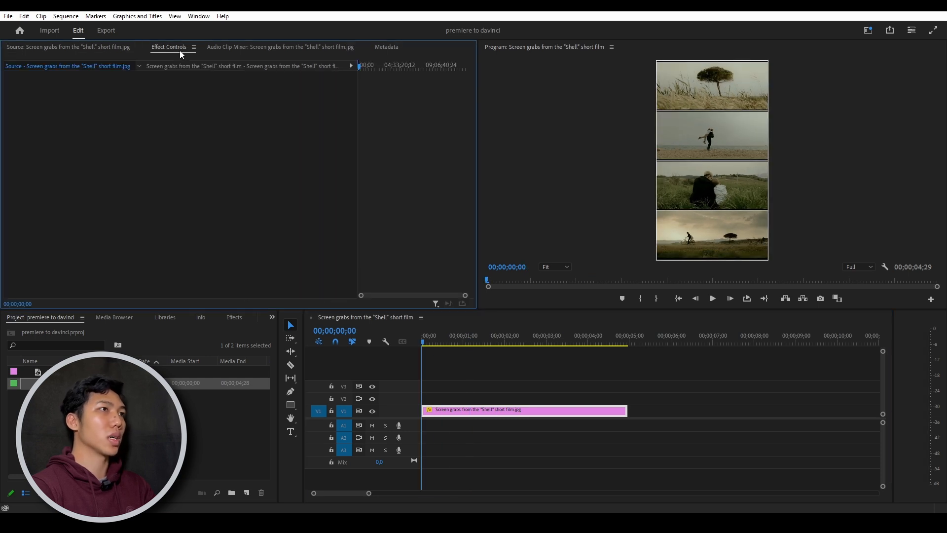
{"action": "left_click", "coordinate": [259, 49]}
{"action": "left_click", "coordinate": [99, 49]}
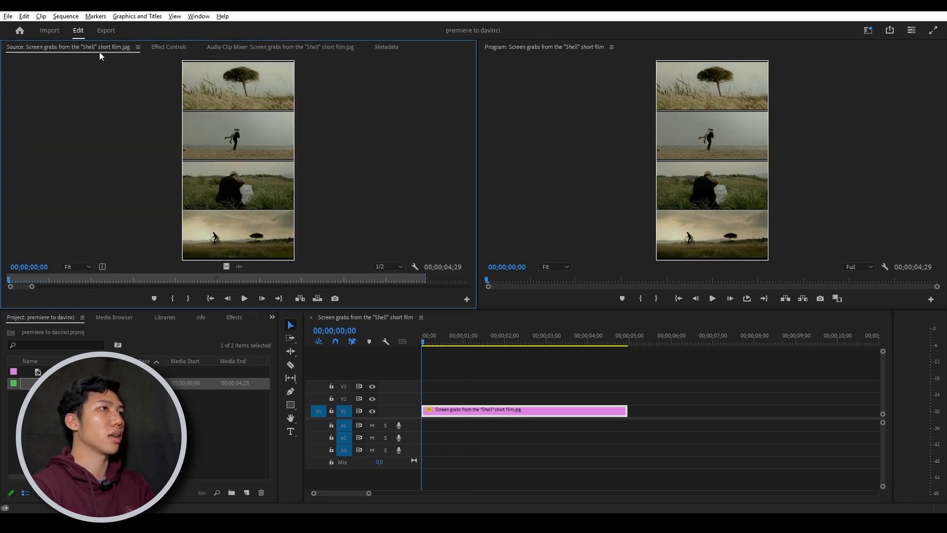
{"action": "left_click", "coordinate": [176, 49]}
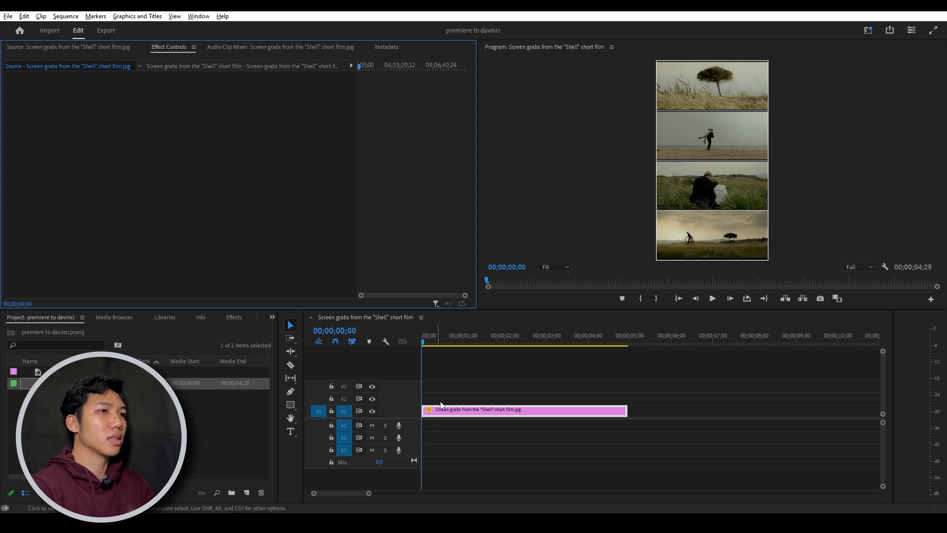
Switch to DaVinci Resolve and open the clip on the Fusion page.
{"action": "mouse_move", "coordinate": [288, 523]}
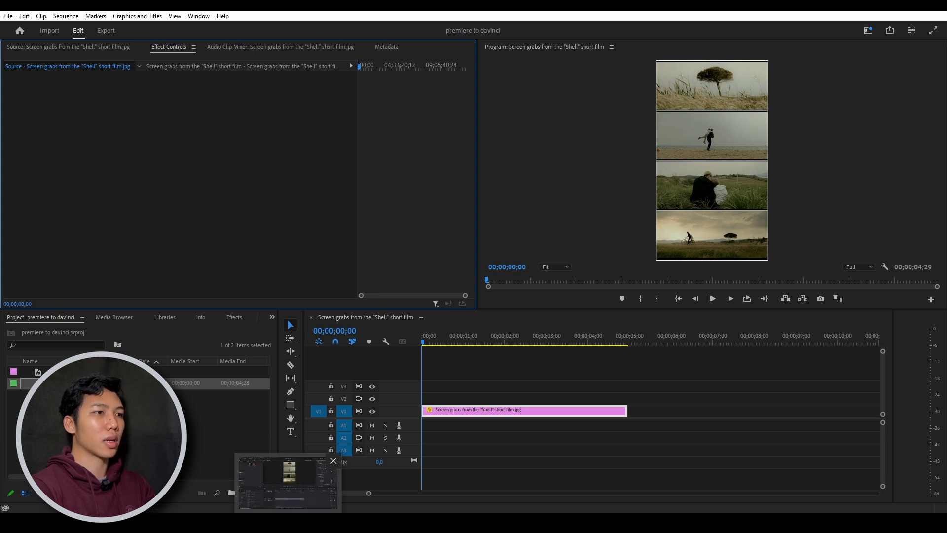
{"action": "left_click", "coordinate": [304, 509]}
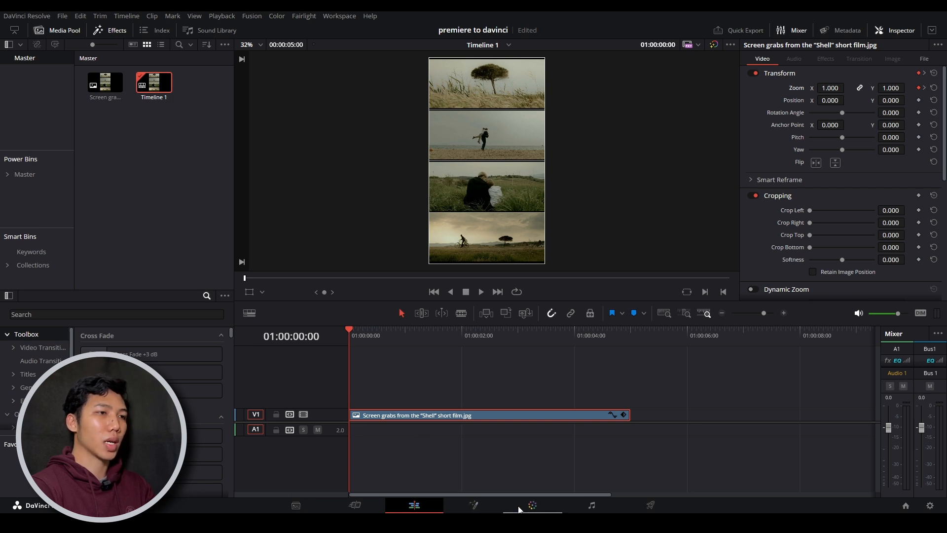
{"action": "left_click", "coordinate": [473, 504]}
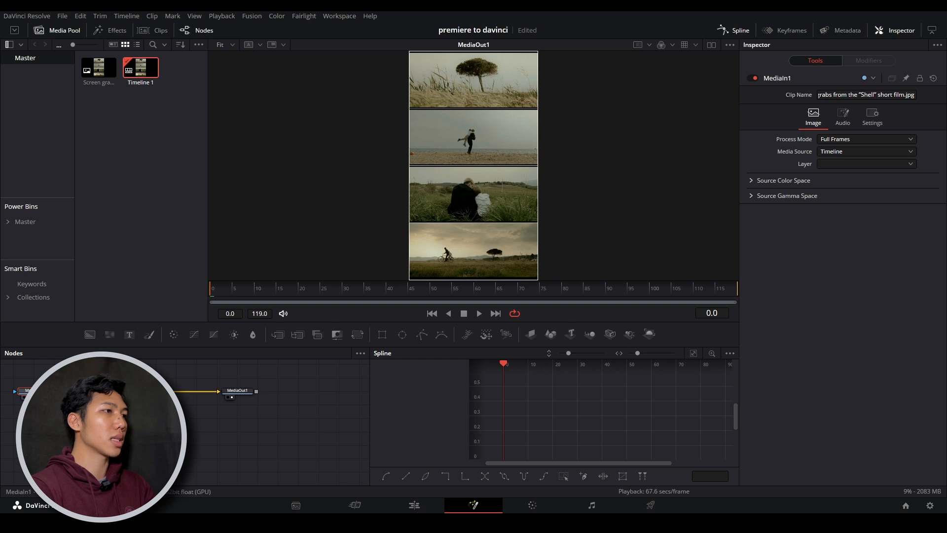
Find the Tracker tool with a tool search and add it as a node between MediaIn1 and MediaOut1.
{"action": "key", "text": "shift+space"}
{"action": "type", "text": "tran"}
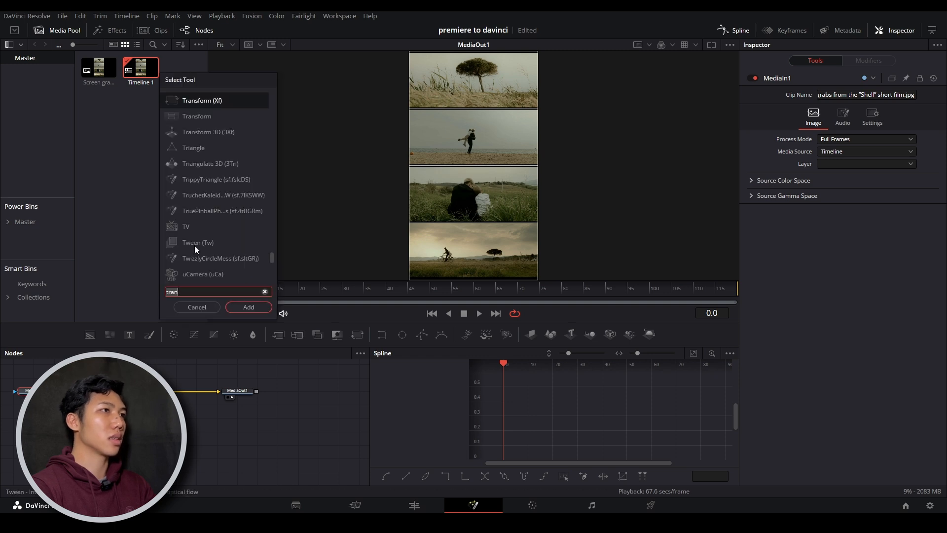
{"action": "key", "text": "BackSpace"}
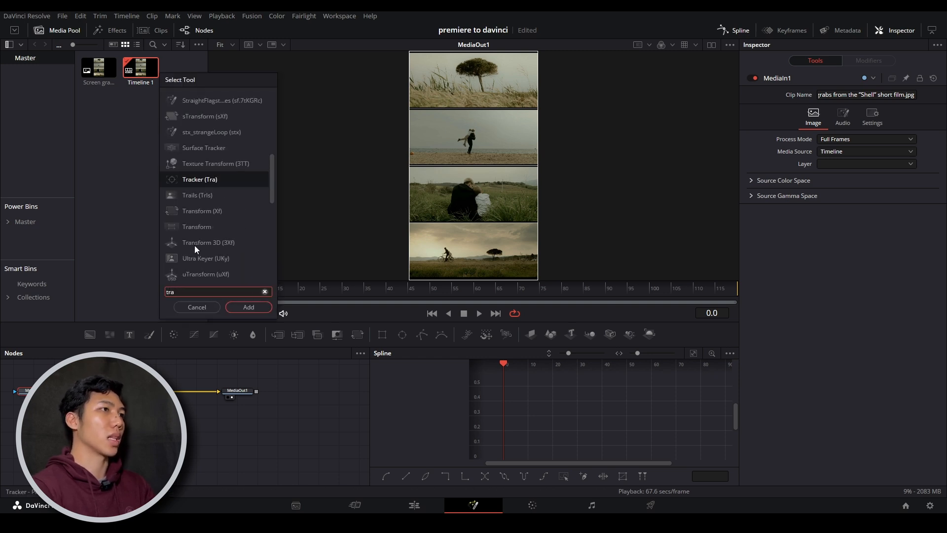
{"action": "left_click", "coordinate": [224, 178]}
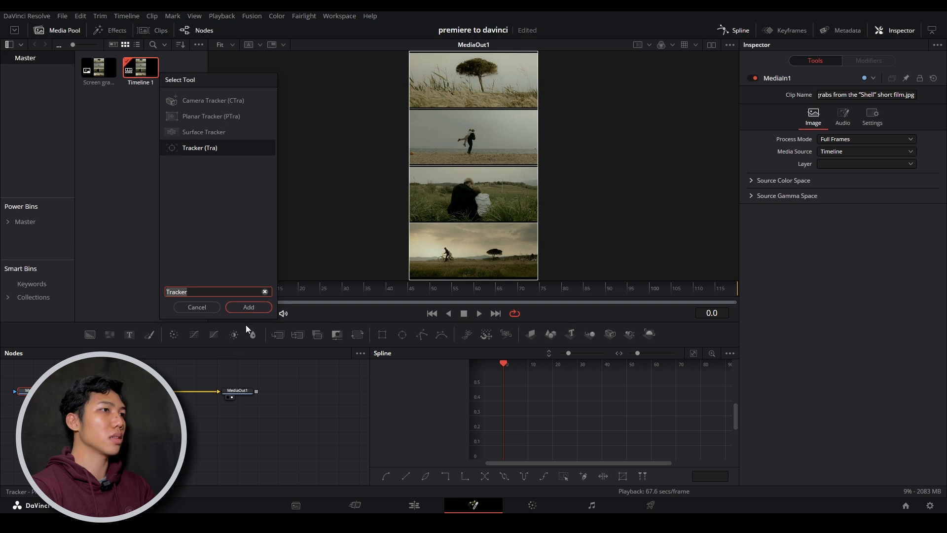
{"action": "left_click", "coordinate": [248, 307]}
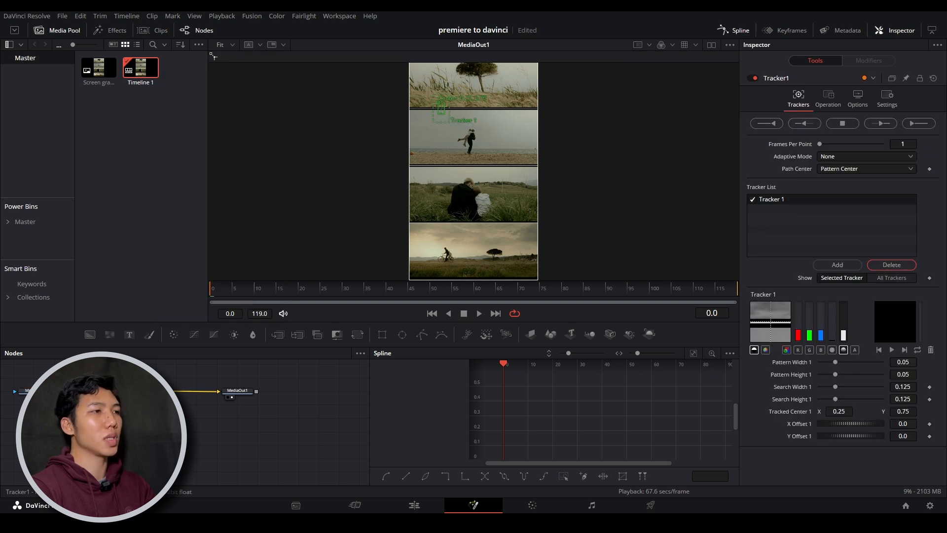
{"action": "mouse_move", "coordinate": [102, 391]}
{"action": "left_mouse_down"}
{"action": "mouse_move", "coordinate": [102, 382]}
{"action": "mouse_move", "coordinate": [102, 399]}
{"action": "left_mouse_up"}
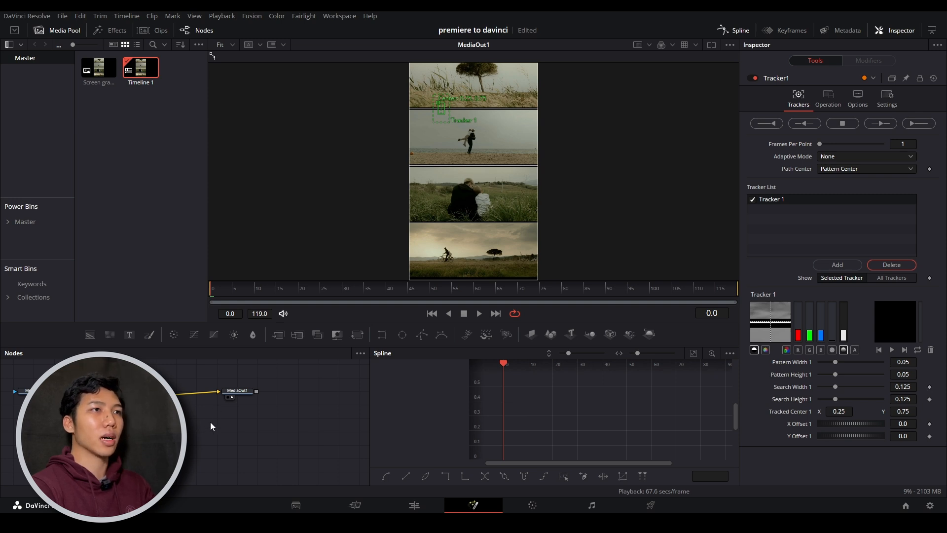
{"action": "left_click_drag", "start_coordinate": [102, 399], "coordinate": [102, 388]}
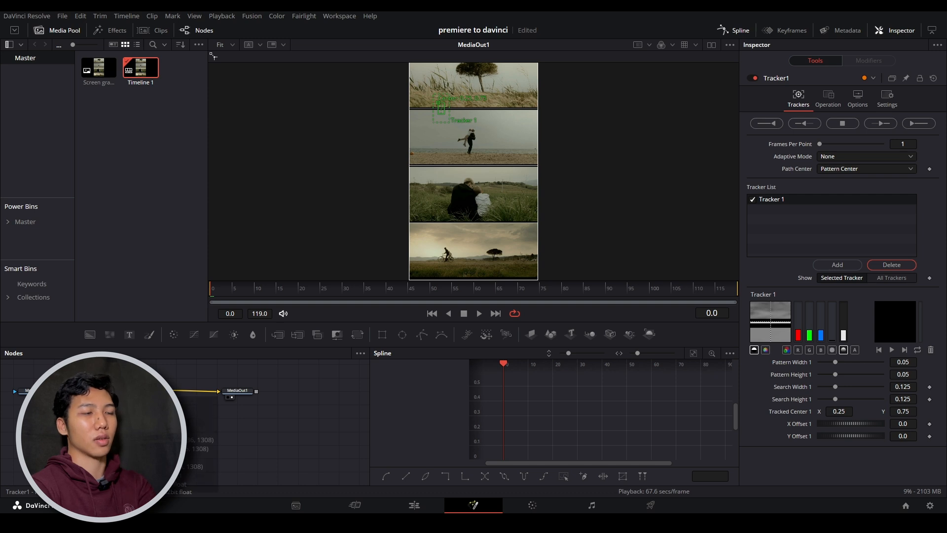
Delete the Tracker node from the composition and return to the Edit page.
{"action": "key", "text": "Delete"}
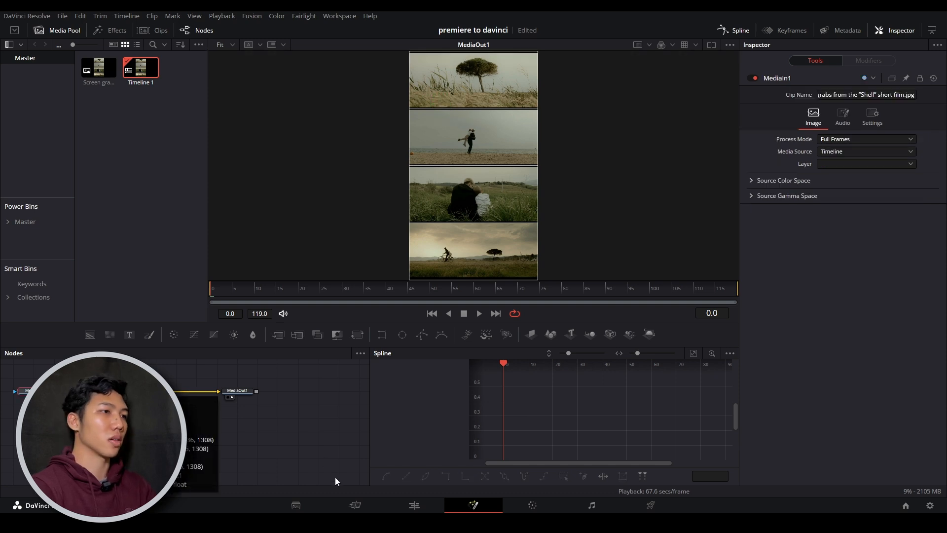
{"action": "left_click", "coordinate": [420, 504]}
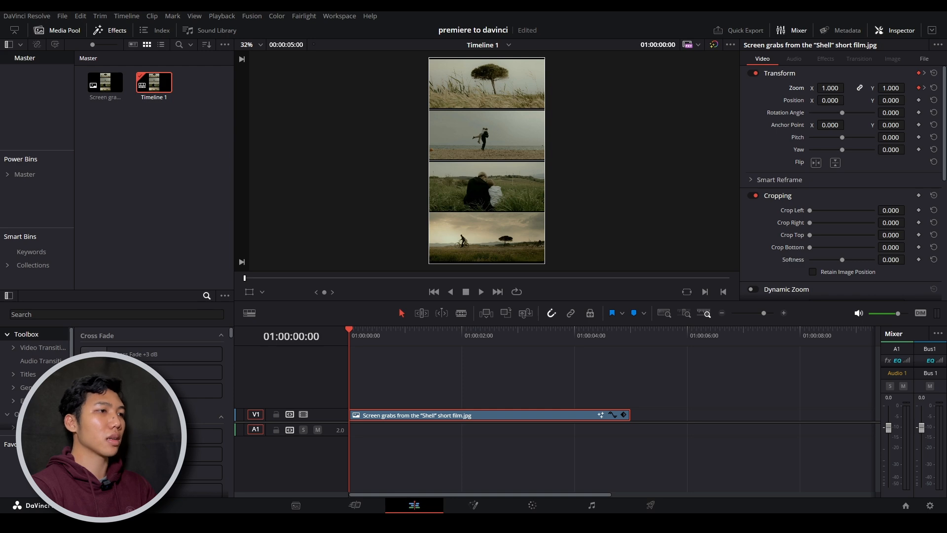
{"action": "mouse_move", "coordinate": [311, 499]}
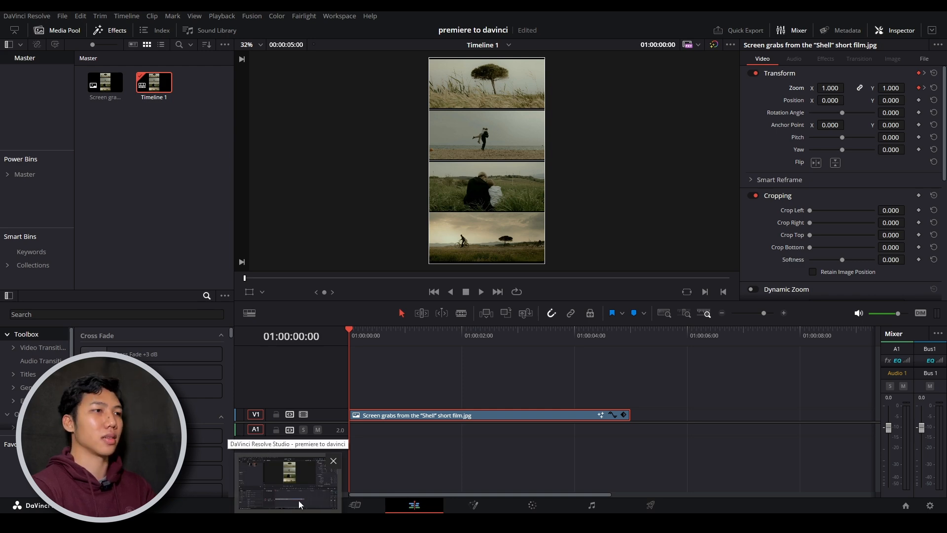
{"action": "left_click", "coordinate": [288, 499]}
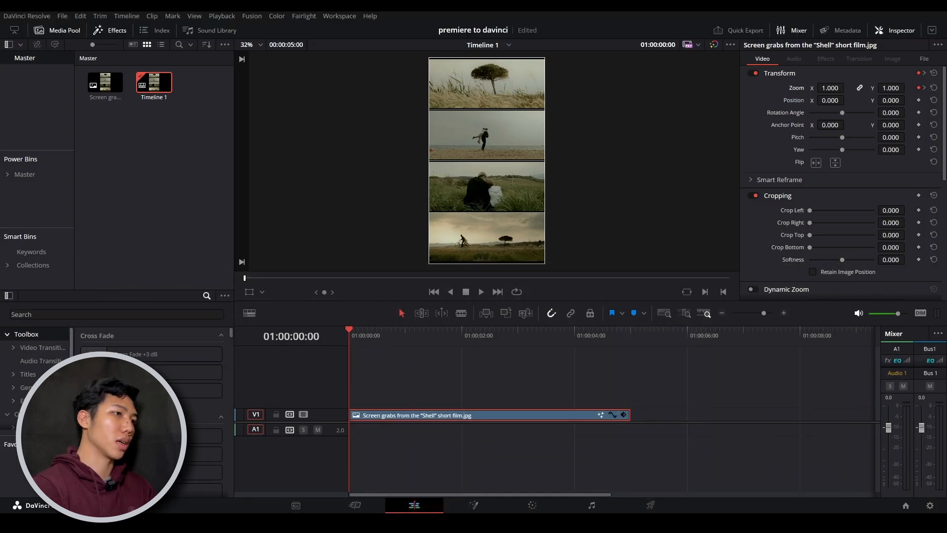
{"action": "key", "text": "alt+Tab"}
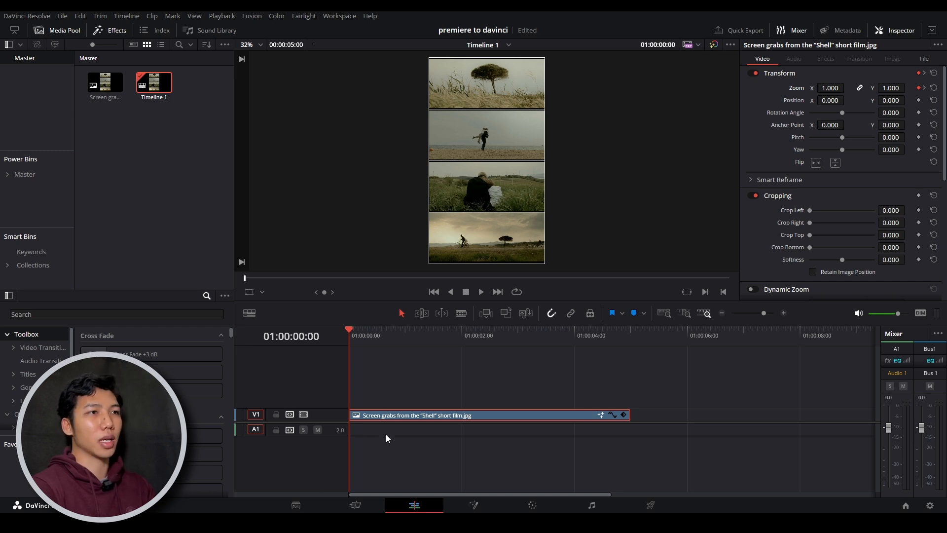
Open the Color page and view the clip's Waveform, Vectorscope and Histogram scopes, ending on the Parade scope.
{"action": "left_click", "coordinate": [537, 508]}
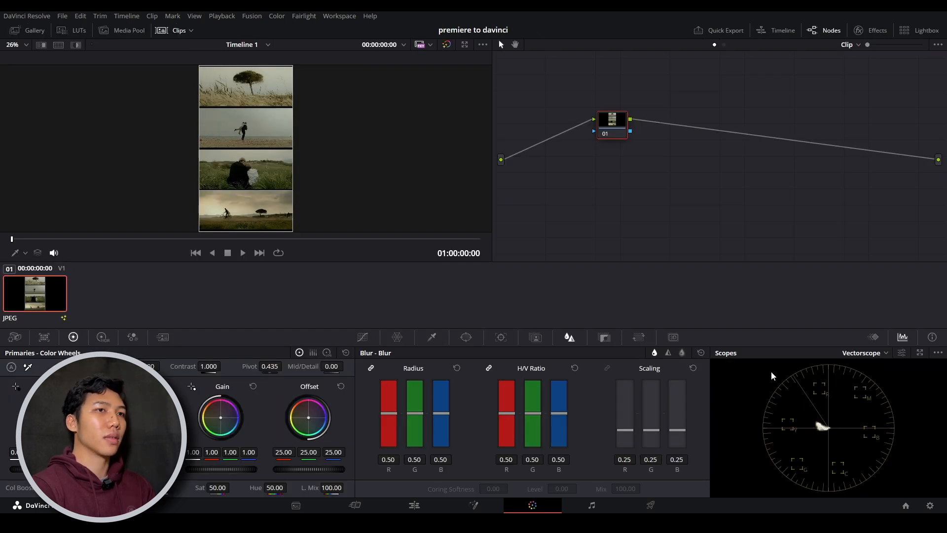
{"action": "left_click", "coordinate": [874, 354]}
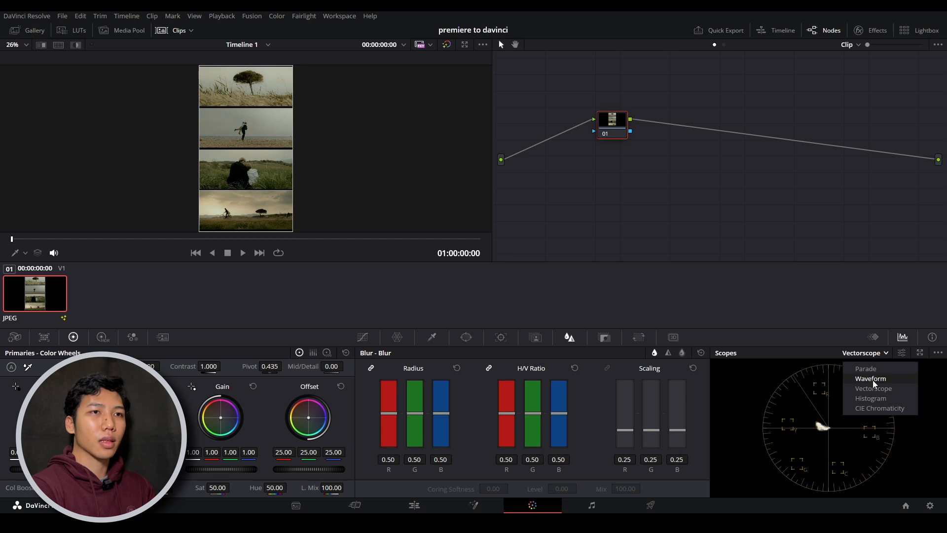
{"action": "left_click", "coordinate": [873, 380]}
{"action": "left_click", "coordinate": [876, 354]}
{"action": "left_click", "coordinate": [884, 388]}
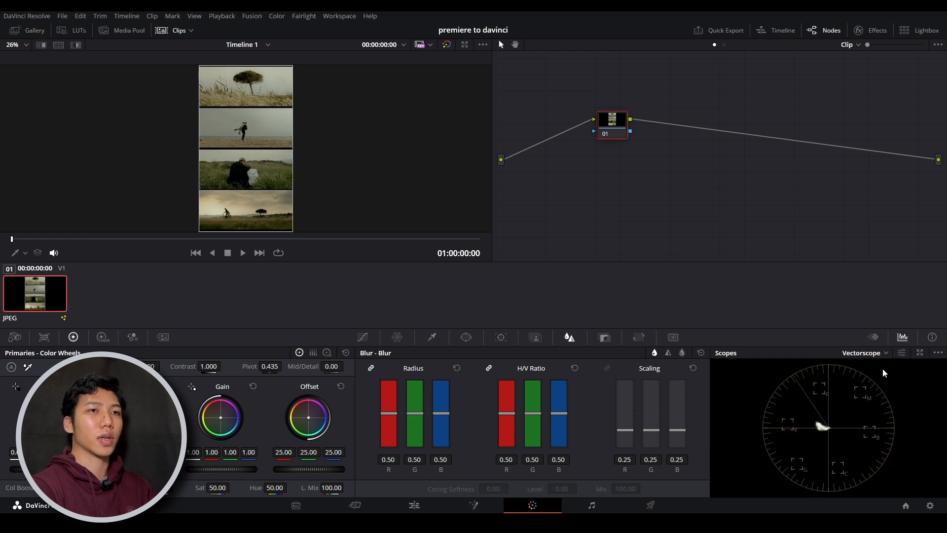
{"action": "left_click", "coordinate": [880, 354]}
{"action": "left_click", "coordinate": [879, 396]}
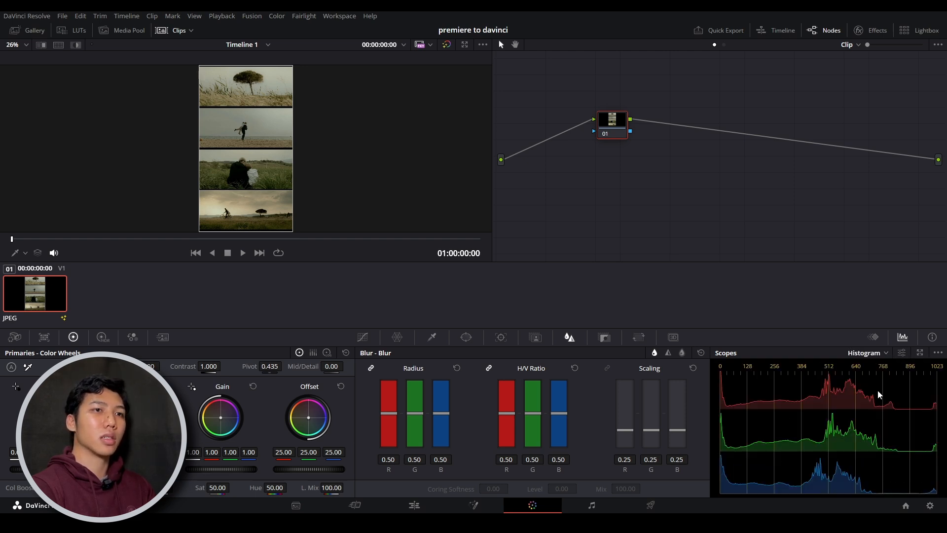
{"action": "left_click", "coordinate": [877, 355]}
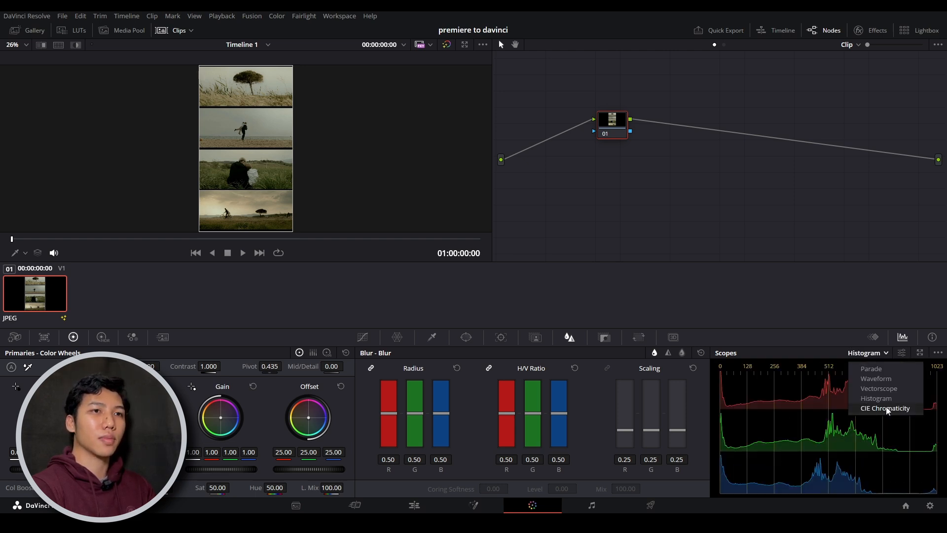
{"action": "left_click", "coordinate": [883, 379]}
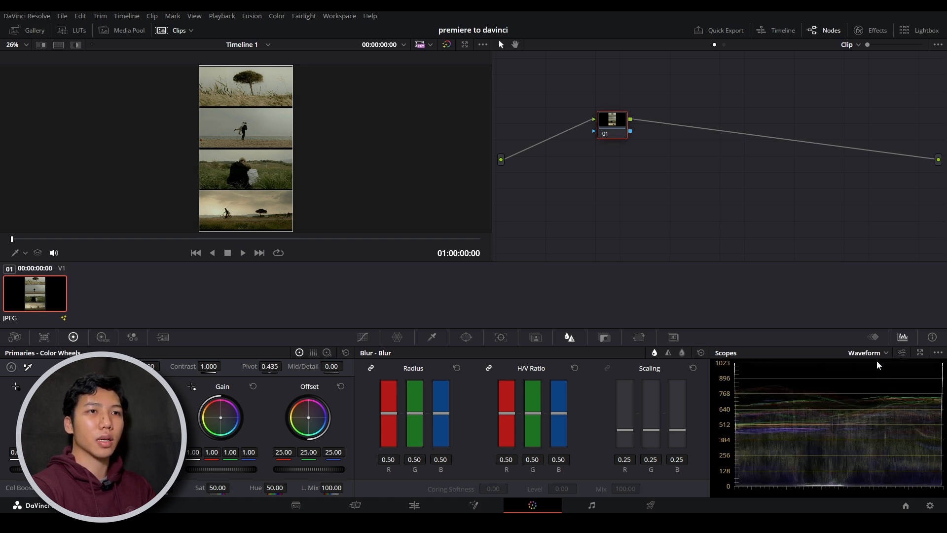
{"action": "left_click", "coordinate": [877, 353]}
{"action": "left_click", "coordinate": [877, 372]}
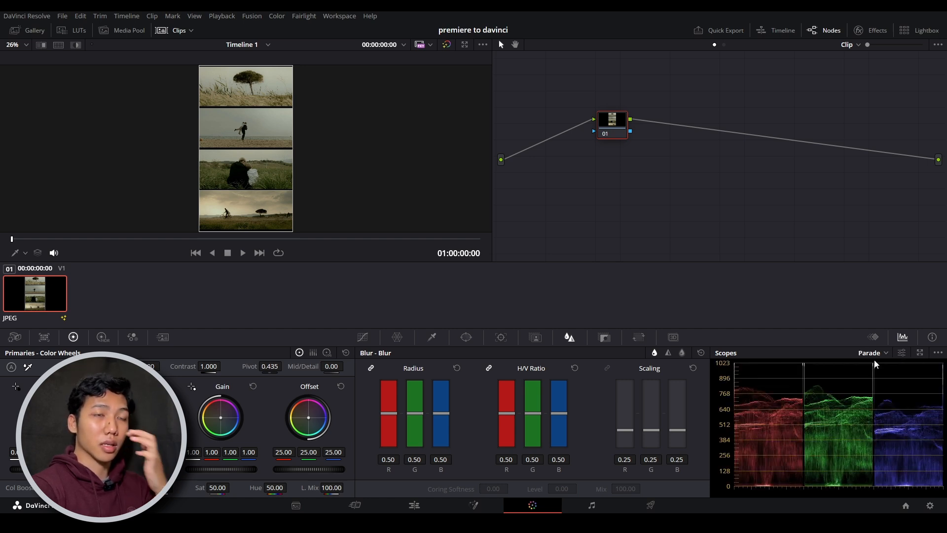
Compare the Waveform and Vectorscope displays once more and set the scope back to Parade.
{"action": "left_click", "coordinate": [876, 353]}
{"action": "left_click", "coordinate": [880, 380]}
{"action": "left_click", "coordinate": [876, 353]}
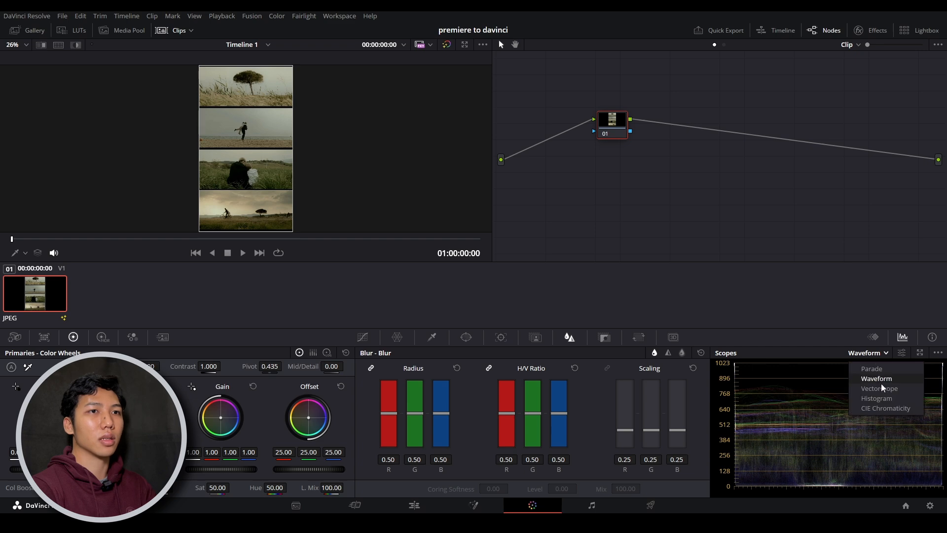
{"action": "left_click", "coordinate": [881, 389]}
{"action": "left_click", "coordinate": [879, 354]}
{"action": "left_click", "coordinate": [881, 380]}
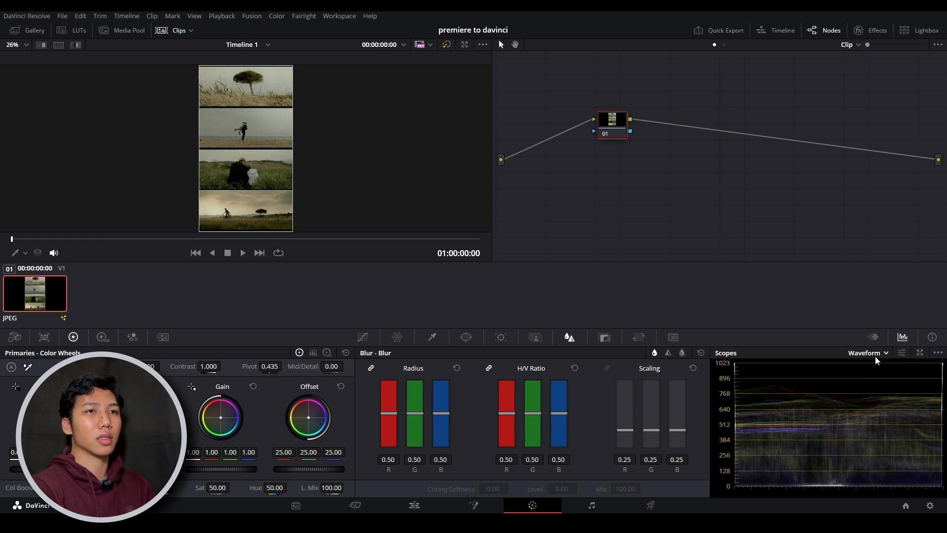
{"action": "left_click", "coordinate": [877, 353]}
{"action": "left_click", "coordinate": [866, 369]}
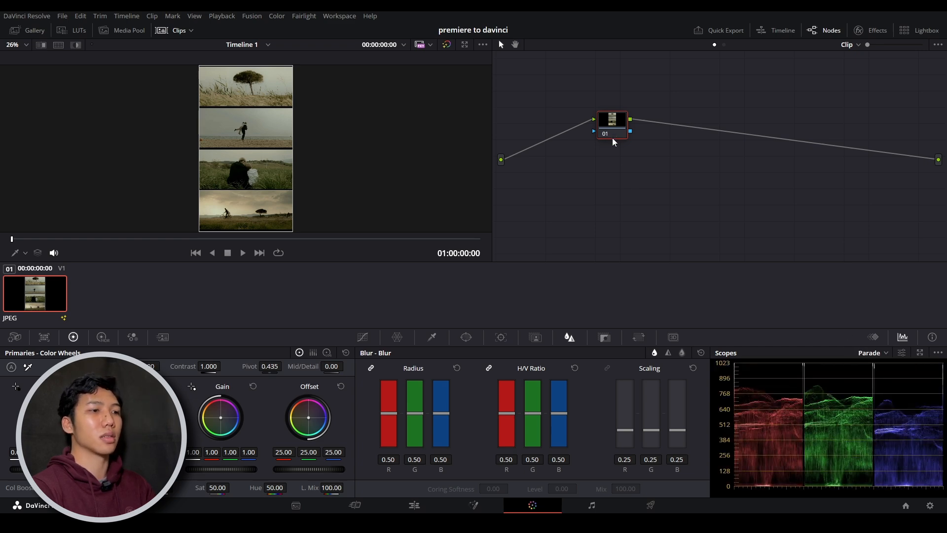
Add five serial nodes after node 01 and place the last one beneath the node row.
{"action": "key", "text": "alt+s"}
{"action": "key", "text": "alt+s"}
{"action": "key", "text": "alt+s"}
{"action": "key", "text": "alt+s"}
{"action": "key", "text": "alt+s"}
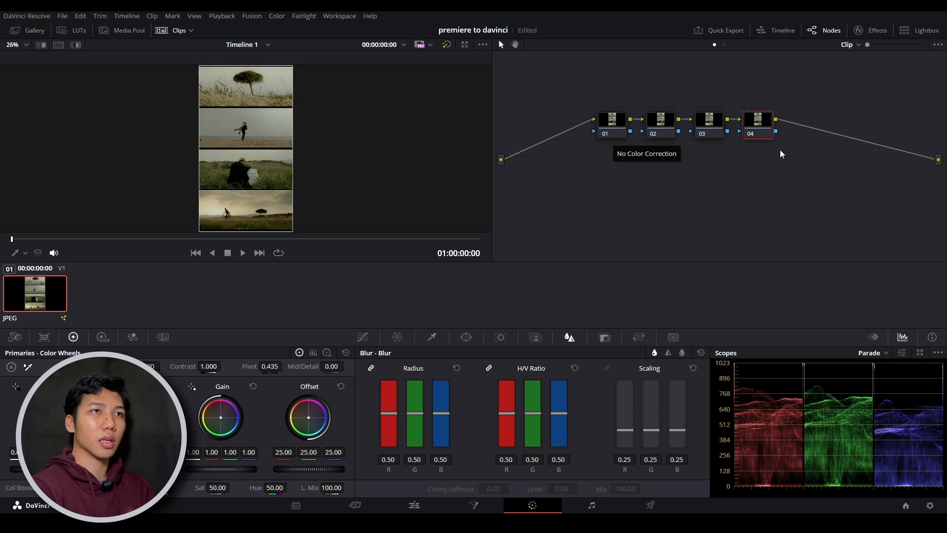
{"action": "left_click_drag", "start_coordinate": [837, 127], "coordinate": [615, 185]}
Switch to Premiere Pro with the image sequence open.
{"action": "key", "text": "alt+Tab"}
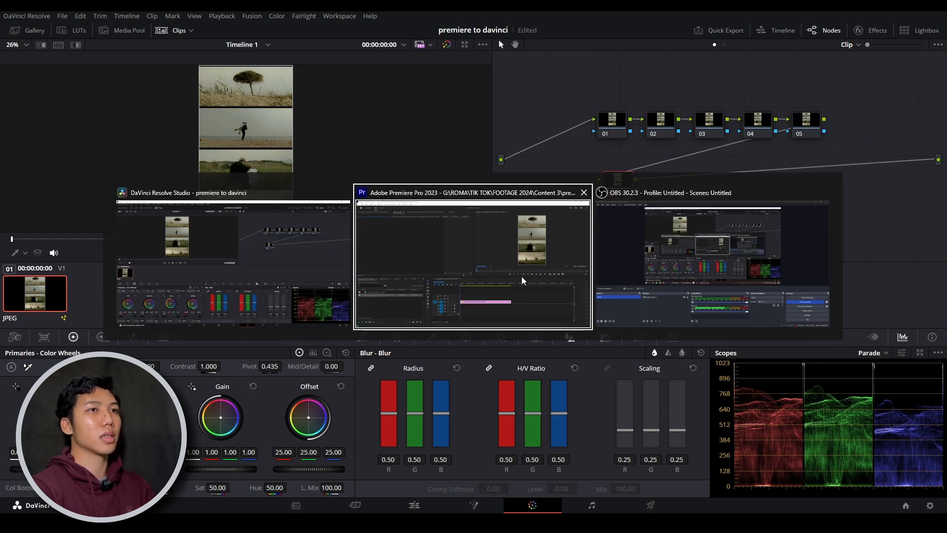
{"action": "left_click", "coordinate": [460, 285]}
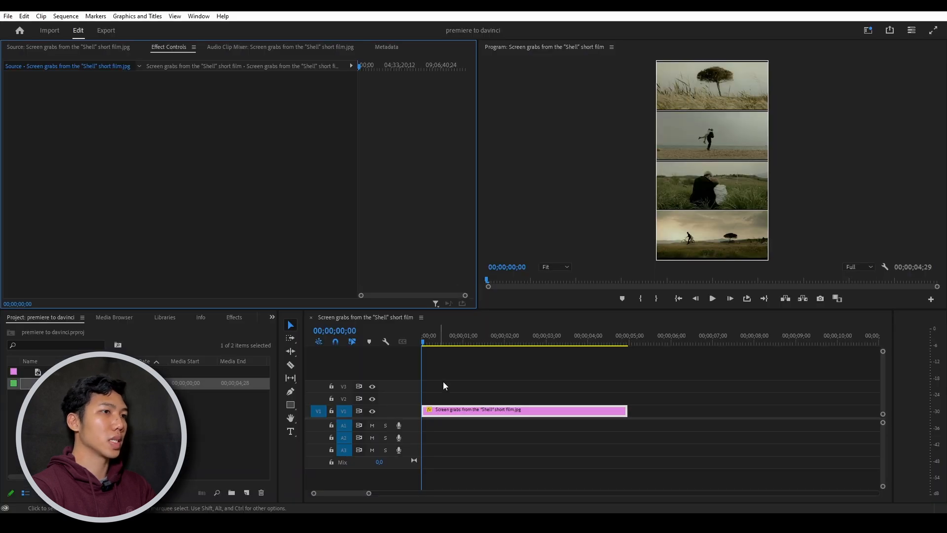
Search the effects library for "lumetri" and locate the Lumetri Color effect for the selected clip.
{"action": "left_click", "coordinate": [471, 411]}
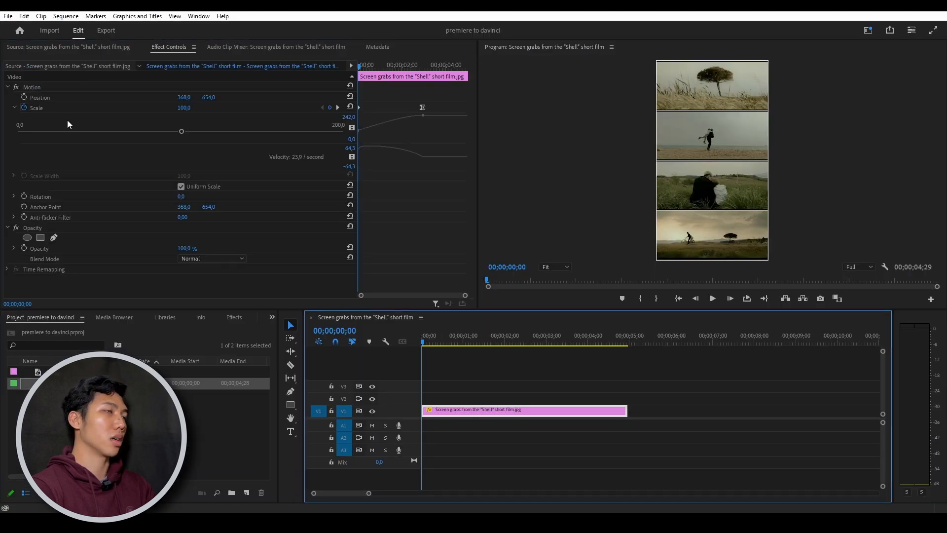
{"action": "left_click", "coordinate": [111, 47]}
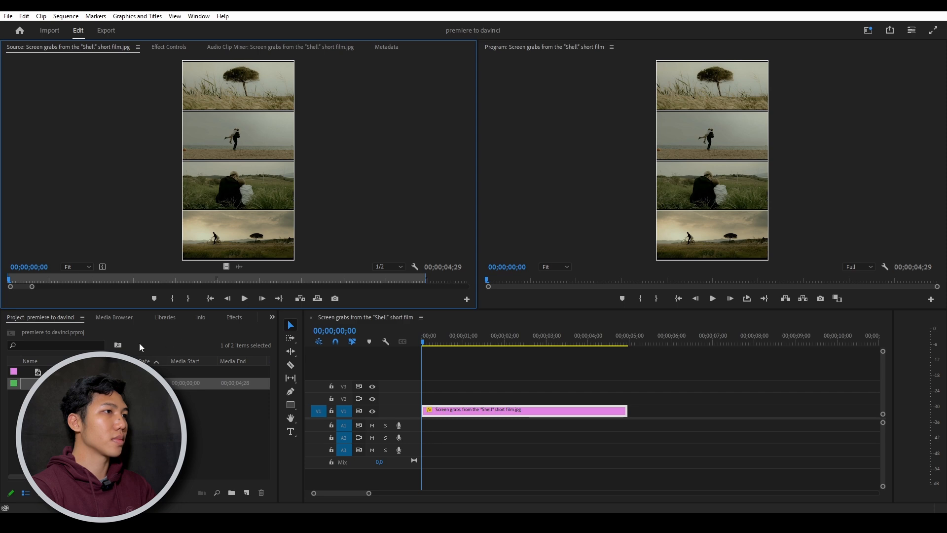
{"action": "left_click", "coordinate": [164, 317]}
{"action": "left_click", "coordinate": [111, 317]}
{"action": "left_click", "coordinate": [45, 317]}
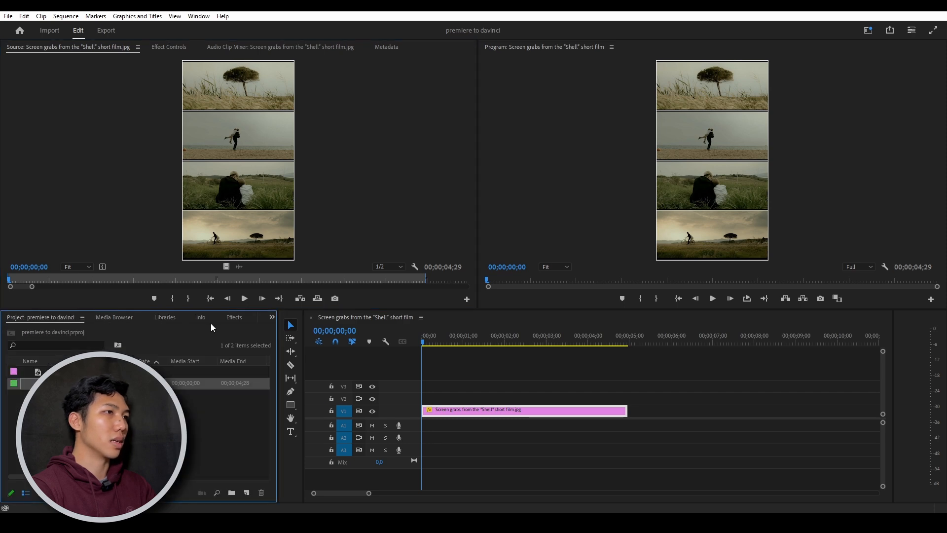
{"action": "left_click", "coordinate": [231, 318]}
{"action": "left_click", "coordinate": [89, 329]}
{"action": "type", "text": "l"}
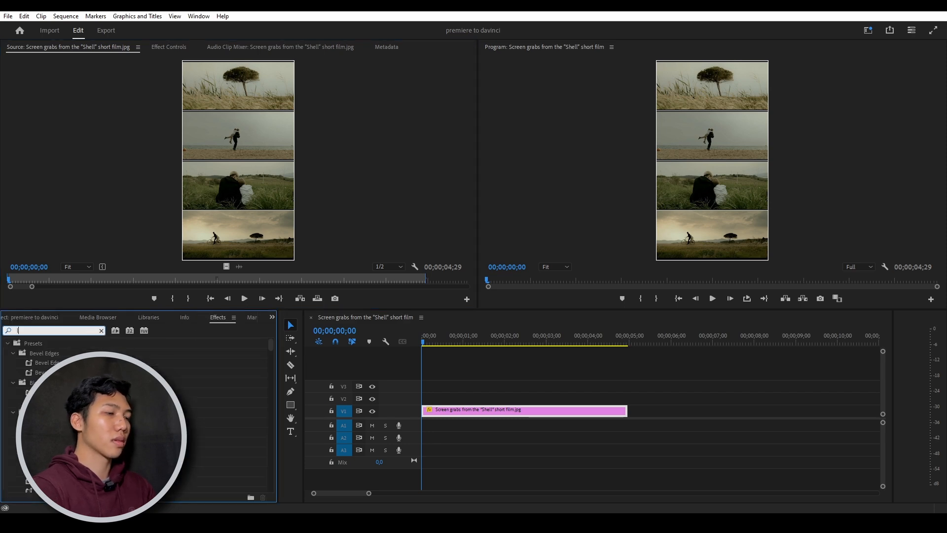
{"action": "type", "text": "umetri"}
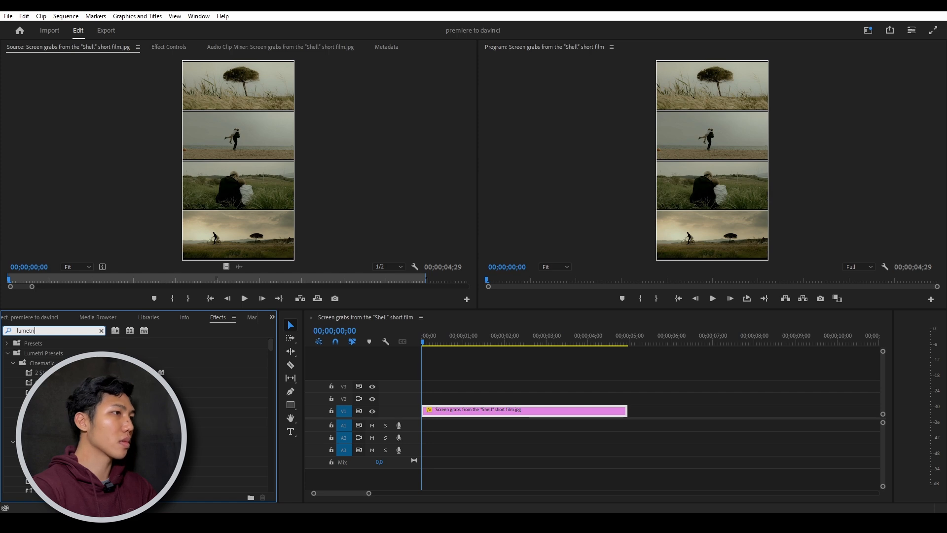
{"action": "scroll", "coordinate": [138, 414], "scroll_direction": "down", "scroll_amount": 10}
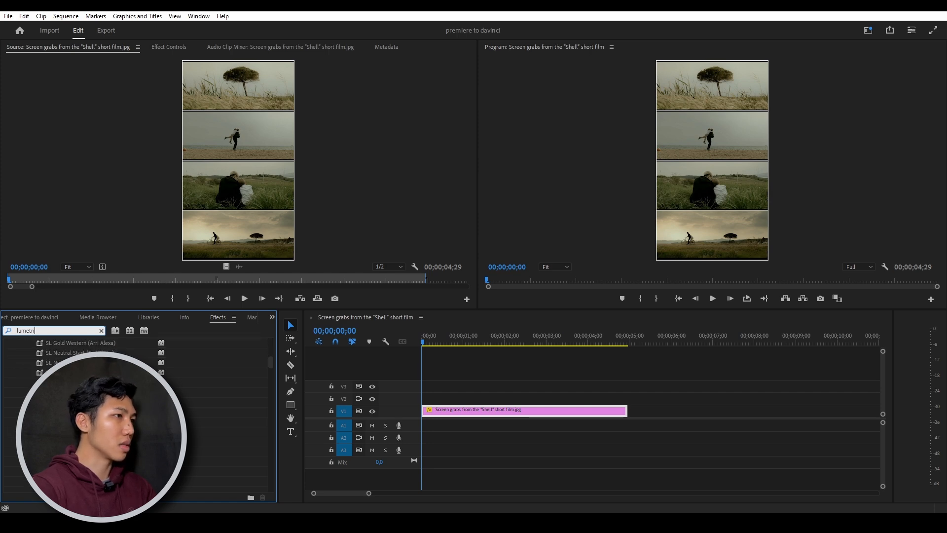
{"action": "left_click_drag", "start_coordinate": [269, 374], "coordinate": [272, 498]}
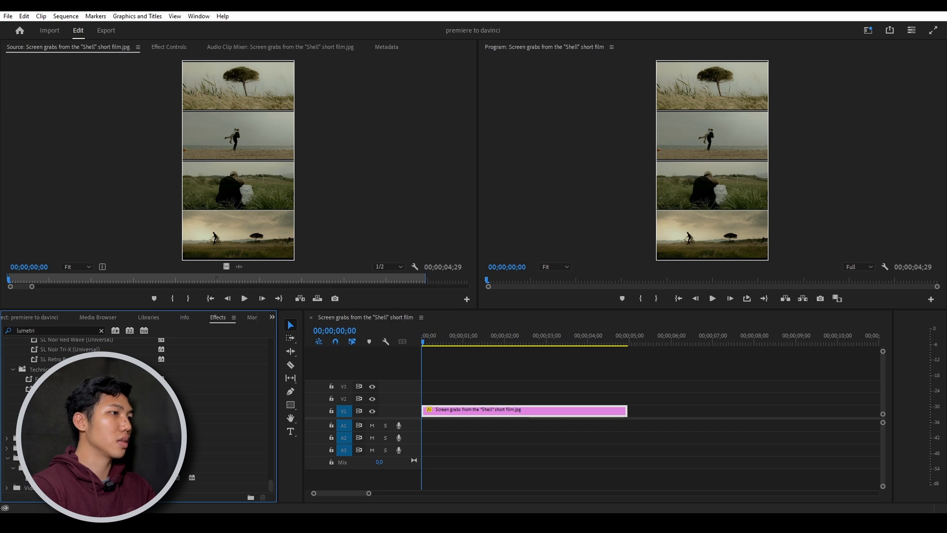
Apply the Lumetri Color effect twice to the screen grabs clip on V1.
{"action": "double_click", "coordinate": [59, 478]}
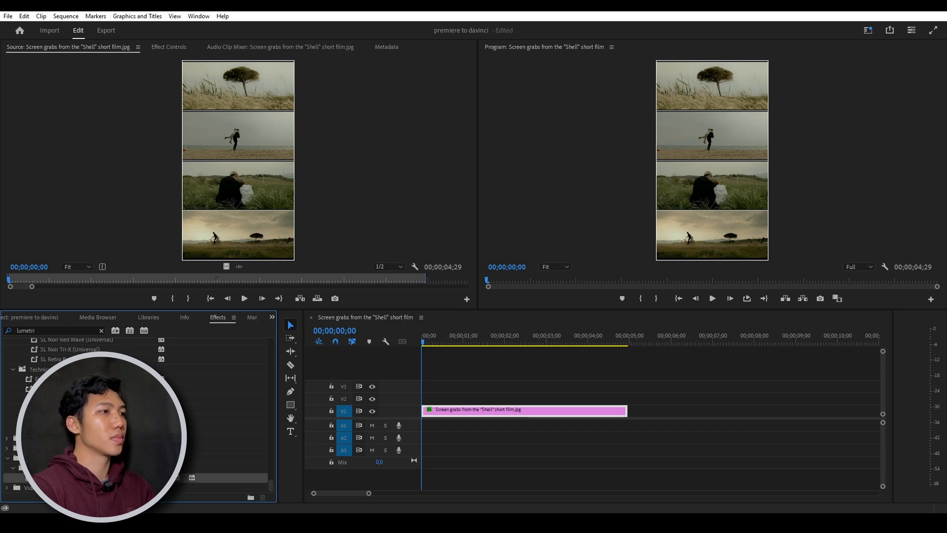
{"action": "left_click", "coordinate": [170, 47]}
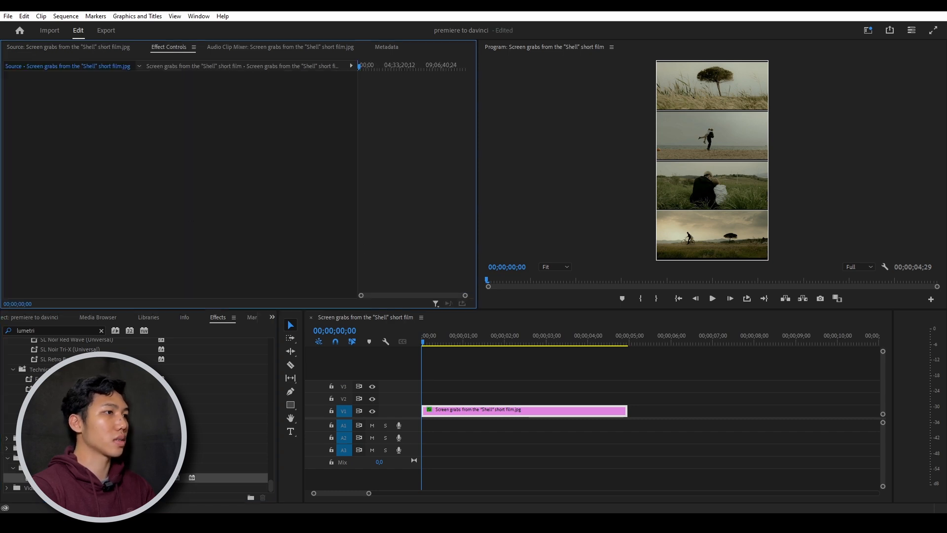
{"action": "left_click_drag", "start_coordinate": [59, 478], "coordinate": [465, 413]}
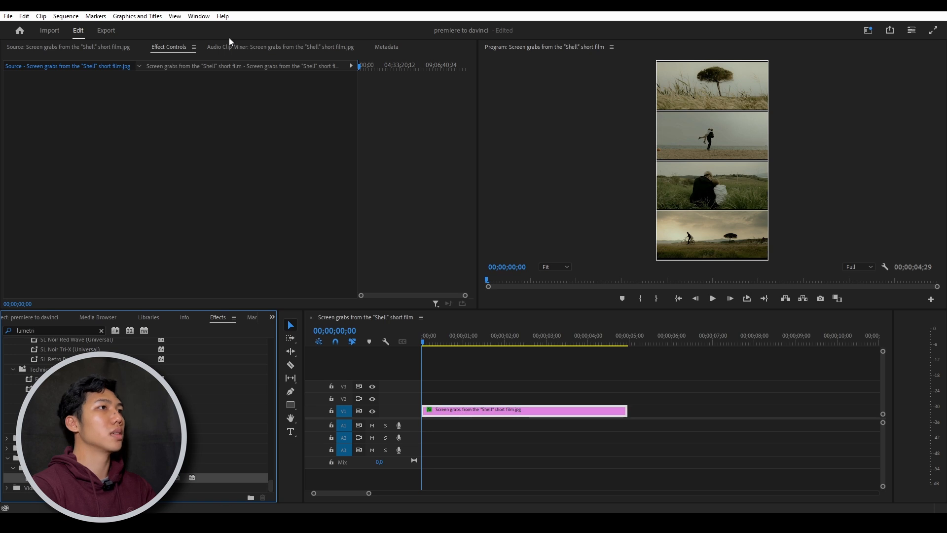
Show the clip's effect settings and collapse Motion and Opacity so both Lumetri Color effects are in view.
{"action": "left_click", "coordinate": [164, 68]}
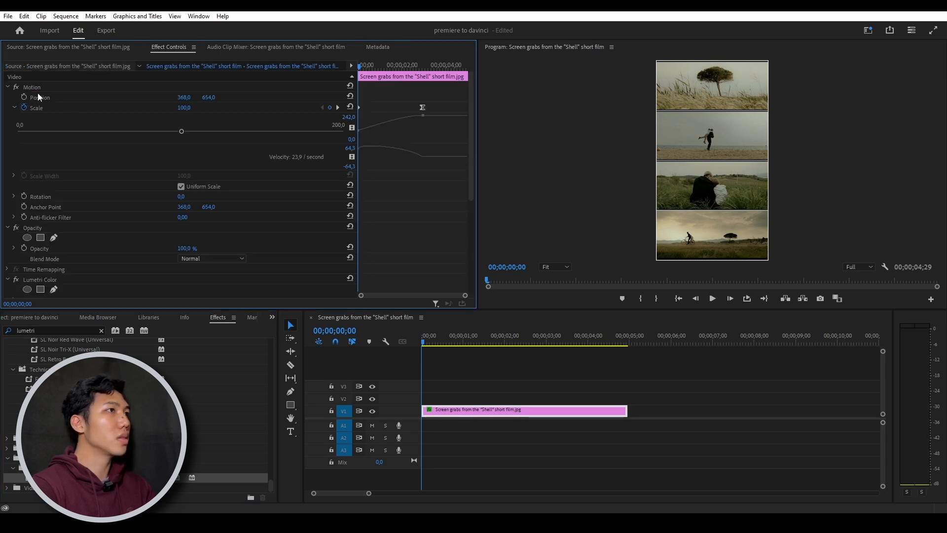
{"action": "left_click", "coordinate": [8, 87]}
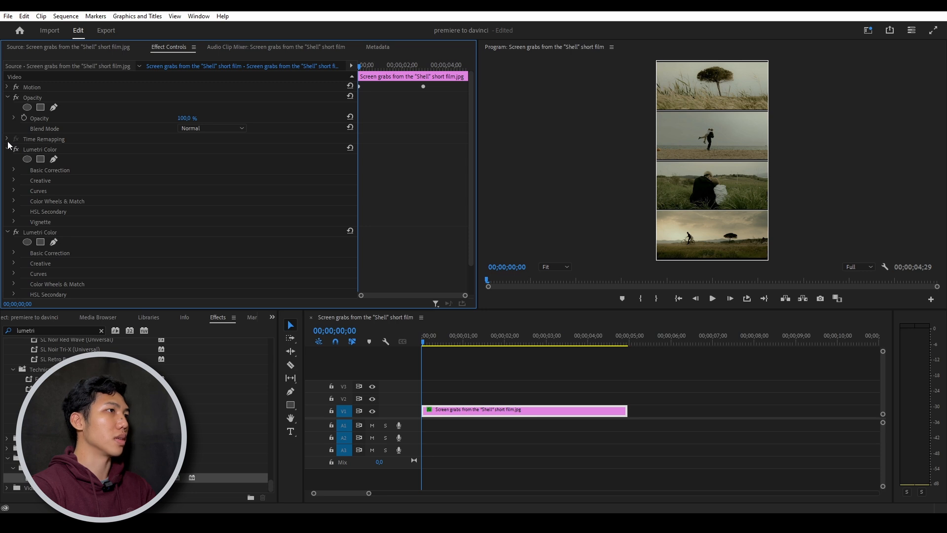
{"action": "left_click", "coordinate": [8, 97]}
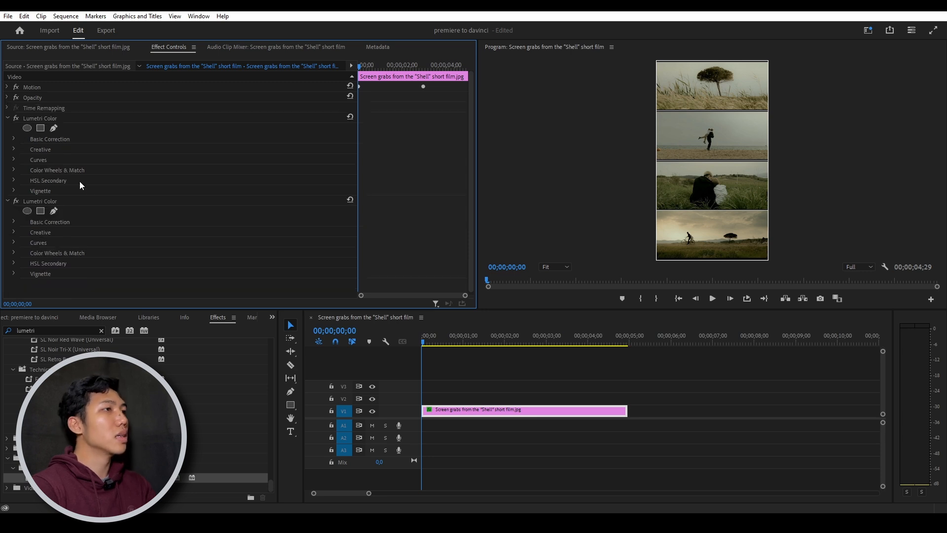
{"action": "left_click", "coordinate": [52, 202]}
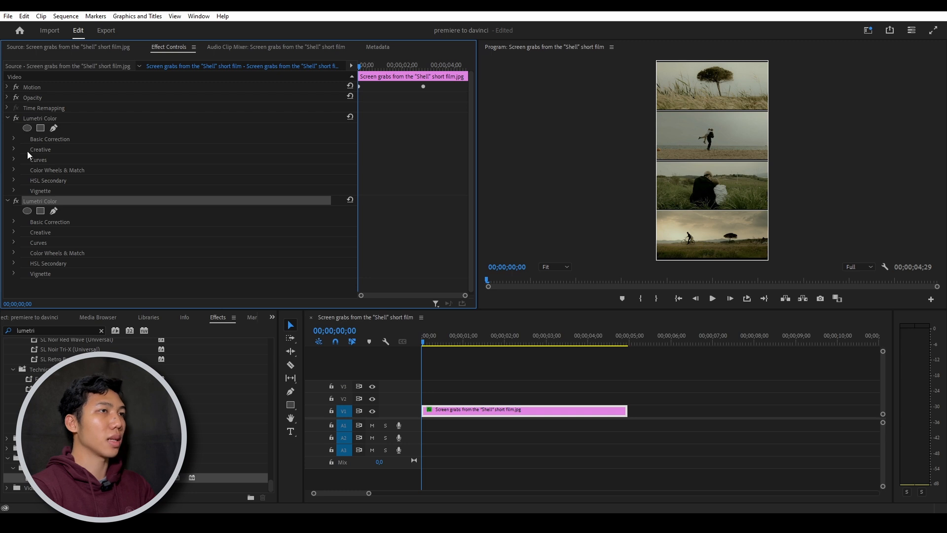
Set the first Lumetri Color's Basic Correction to Temperature -33, Tint 4 and Saturation 65, then collapse the effect.
{"action": "left_click", "coordinate": [35, 118]}
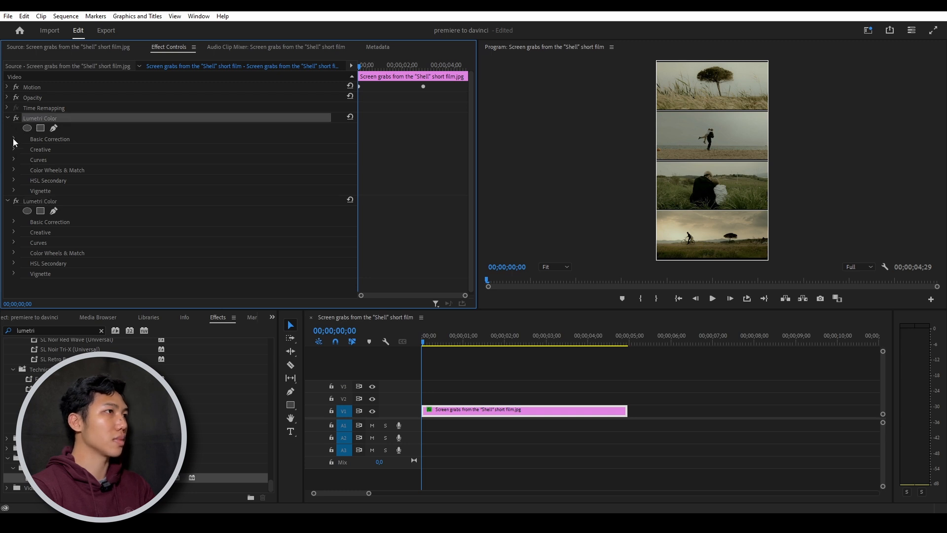
{"action": "left_click", "coordinate": [13, 138]}
{"action": "scroll", "coordinate": [171, 212], "scroll_direction": "down", "scroll_amount": 1}
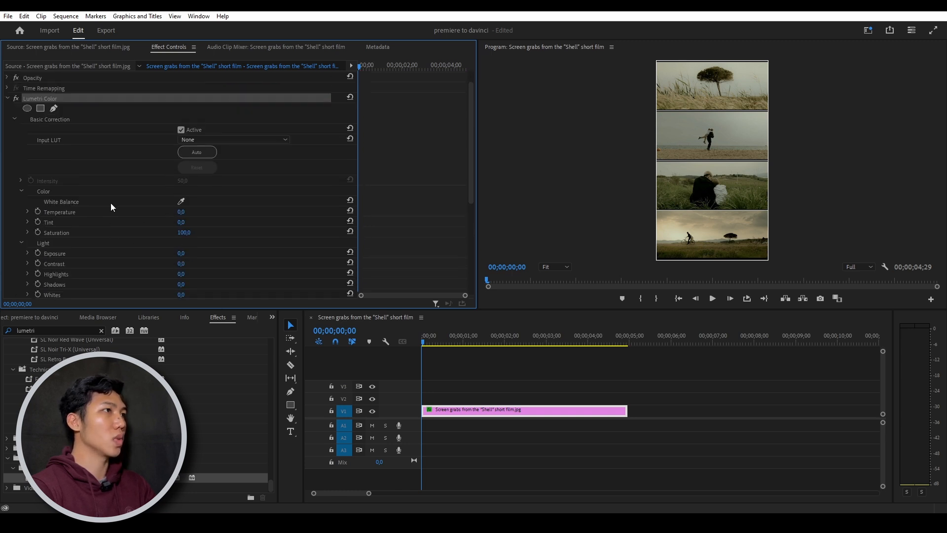
{"action": "scroll", "coordinate": [113, 207], "scroll_direction": "up", "scroll_amount": 1}
{"action": "scroll", "coordinate": [178, 197], "scroll_direction": "down", "scroll_amount": 2}
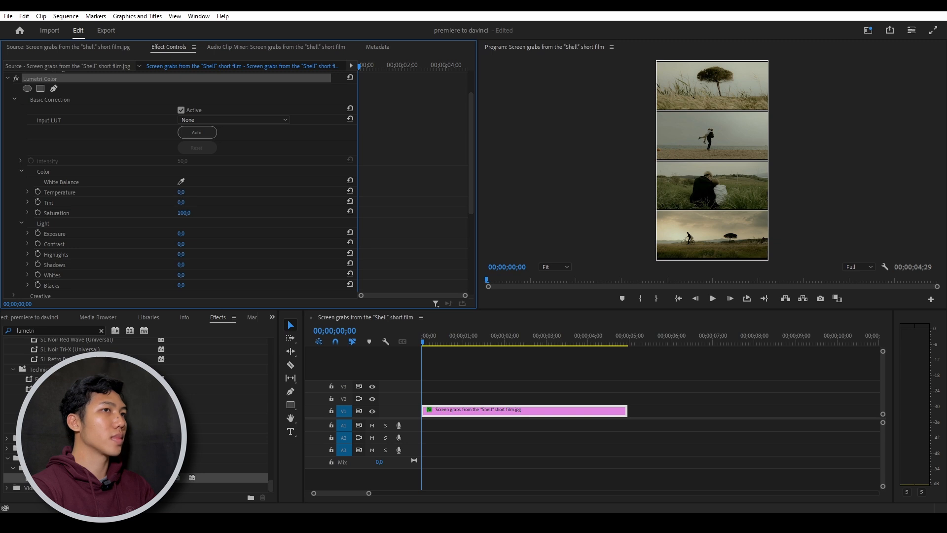
{"action": "left_click_drag", "start_coordinate": [181, 192], "coordinate": [212, 212]}
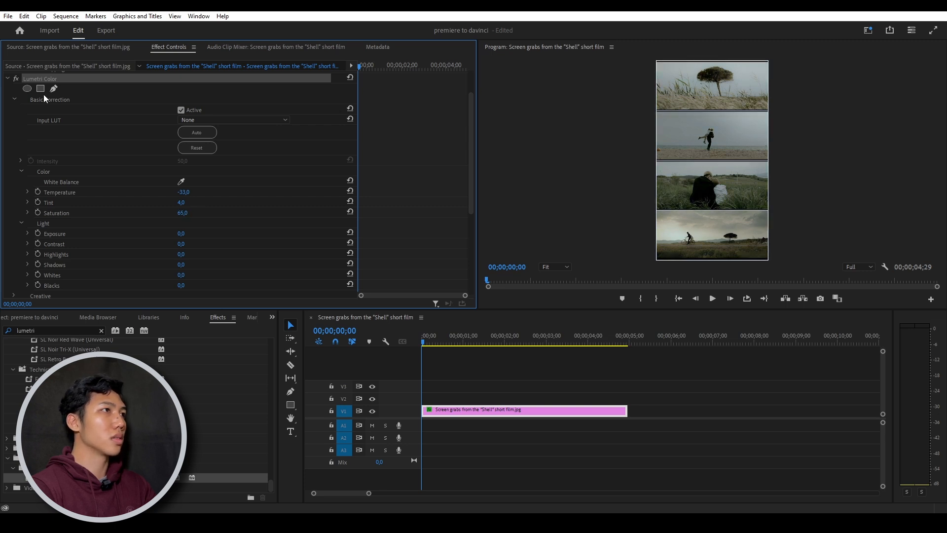
{"action": "left_click", "coordinate": [8, 80]}
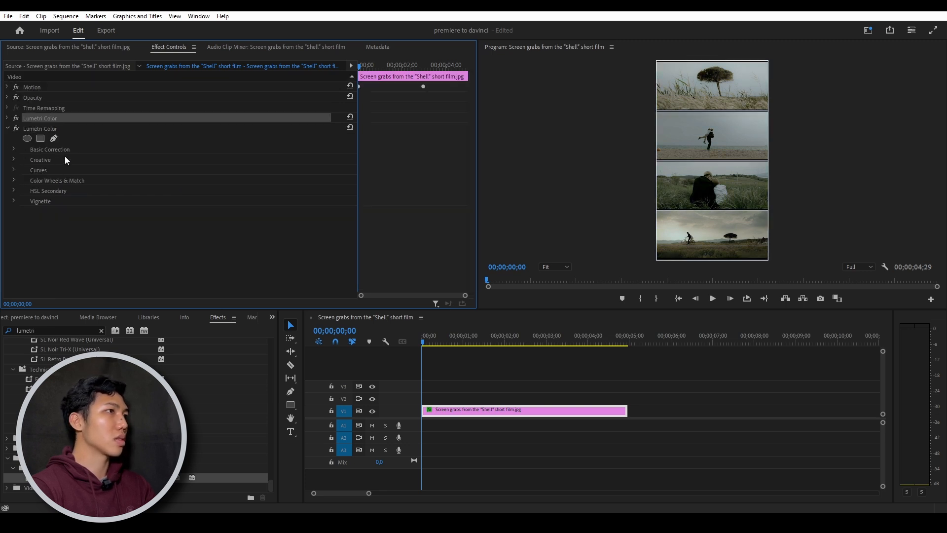
Shift the midtones slightly towards red and the highlights slightly towards green in the second Lumetri Color's color wheels.
{"action": "left_click", "coordinate": [13, 180]}
{"action": "scroll", "coordinate": [185, 224], "scroll_direction": "down", "scroll_amount": 2}
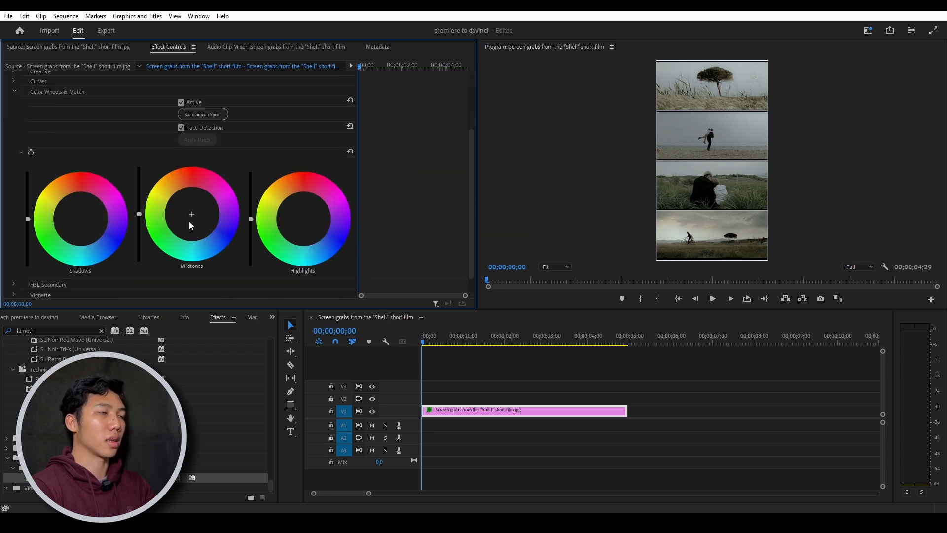
{"action": "left_click_drag", "start_coordinate": [192, 215], "coordinate": [187, 207]}
{"action": "left_click_drag", "start_coordinate": [188, 206], "coordinate": [194, 210]}
{"action": "left_click_drag", "start_coordinate": [303, 222], "coordinate": [297, 223]}
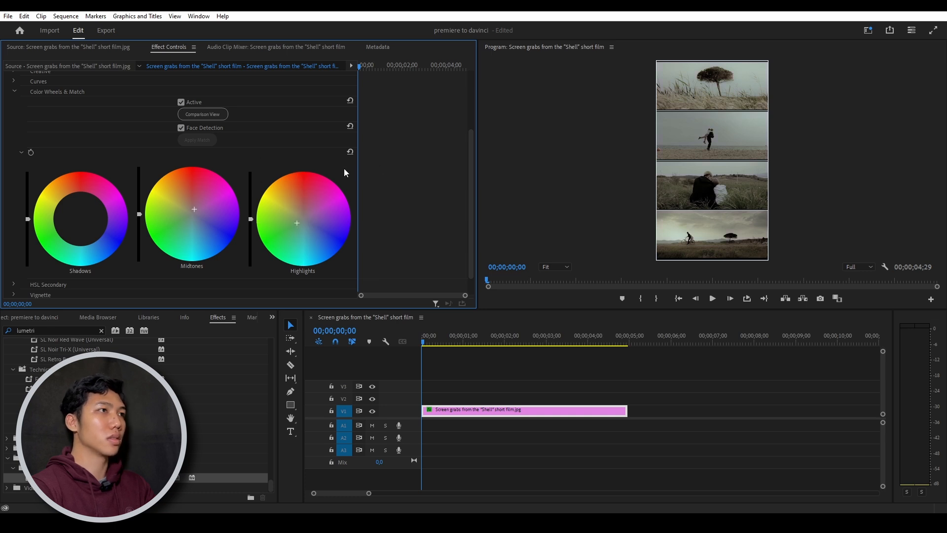
{"action": "scroll", "coordinate": [131, 168], "scroll_direction": "up", "scroll_amount": 2}
{"action": "left_click", "coordinate": [14, 132]}
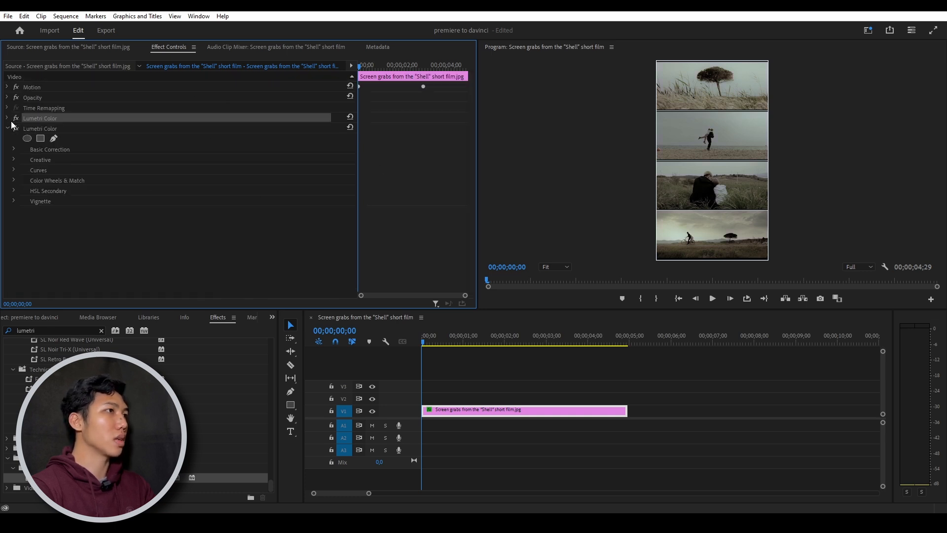
{"action": "left_click", "coordinate": [9, 130]}
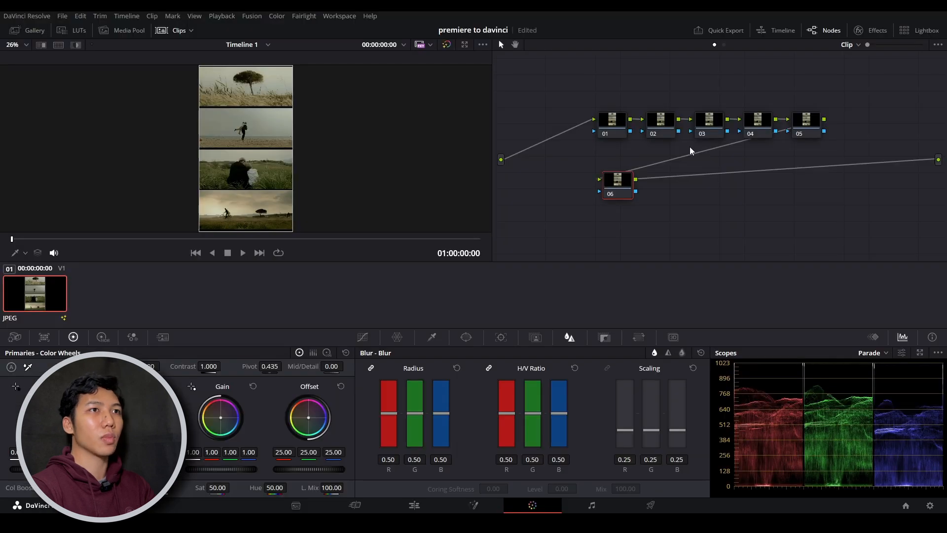
Switch to DaVinci Resolve and add three serial nodes after node 06.
{"action": "left_click", "coordinate": [617, 128]}
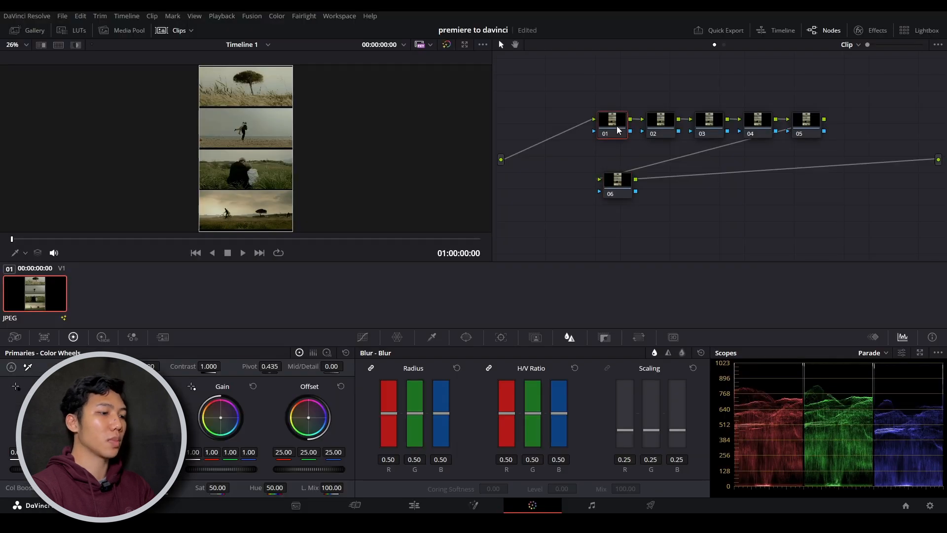
{"action": "left_click", "coordinate": [624, 184]}
{"action": "key", "text": "alt+s"}
{"action": "key", "text": "alt+s"}
{"action": "key", "text": "alt+s"}
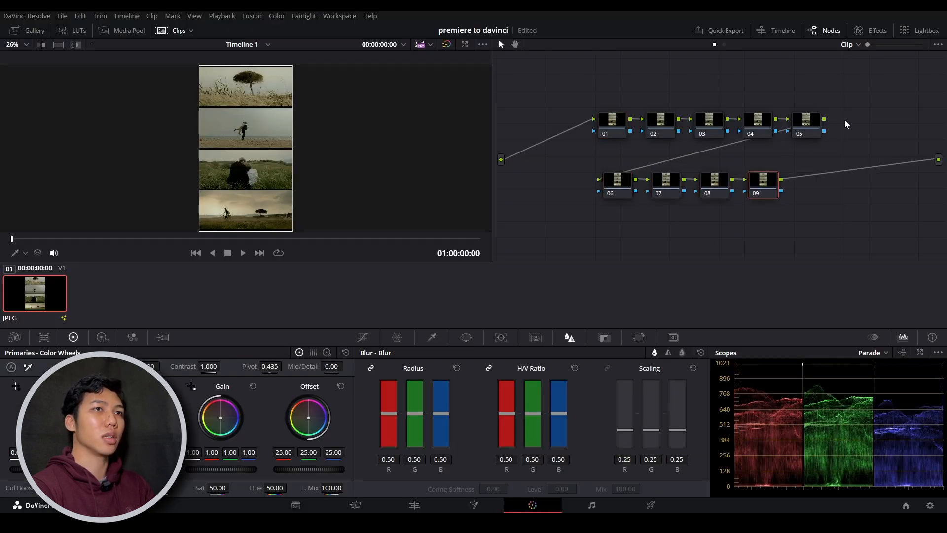
Delete all color nodes except node 01.
{"action": "left_click_drag", "start_coordinate": [845, 124], "coordinate": [640, 207]}
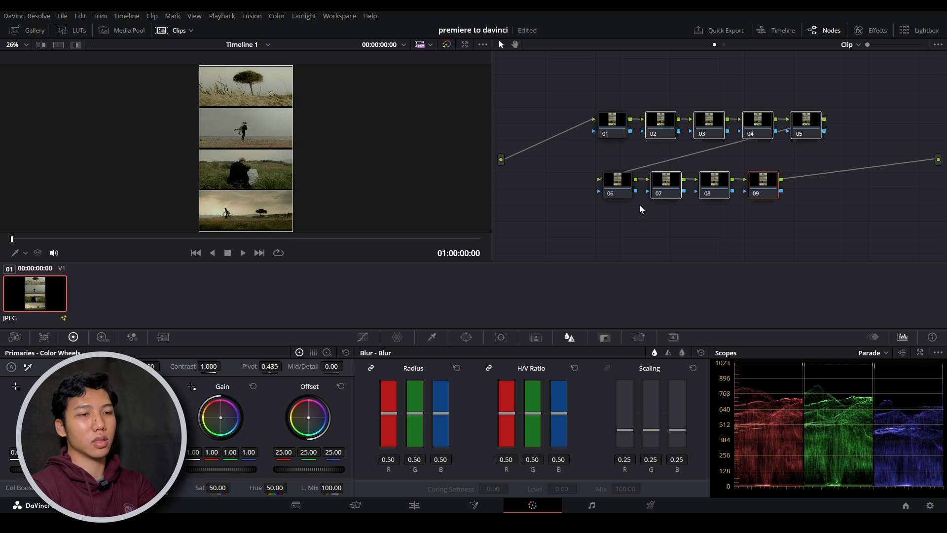
{"action": "key", "text": "Delete"}
{"action": "left_click", "coordinate": [620, 192]}
{"action": "key", "text": "Delete"}
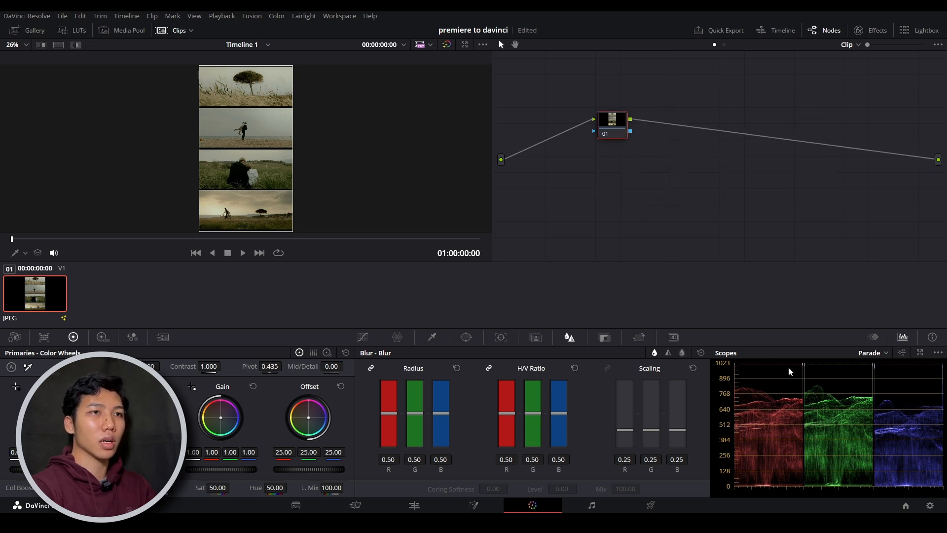
View the clip's Waveform and Vectorscope scopes and return the display to Parade.
{"action": "left_click", "coordinate": [887, 353]}
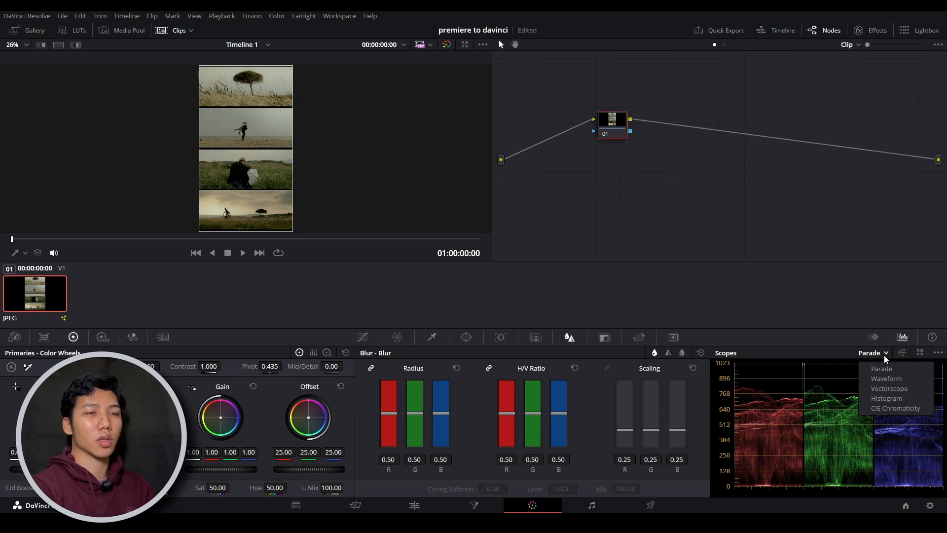
{"action": "left_click", "coordinate": [896, 379]}
{"action": "left_click", "coordinate": [883, 353]}
{"action": "left_click", "coordinate": [881, 368]}
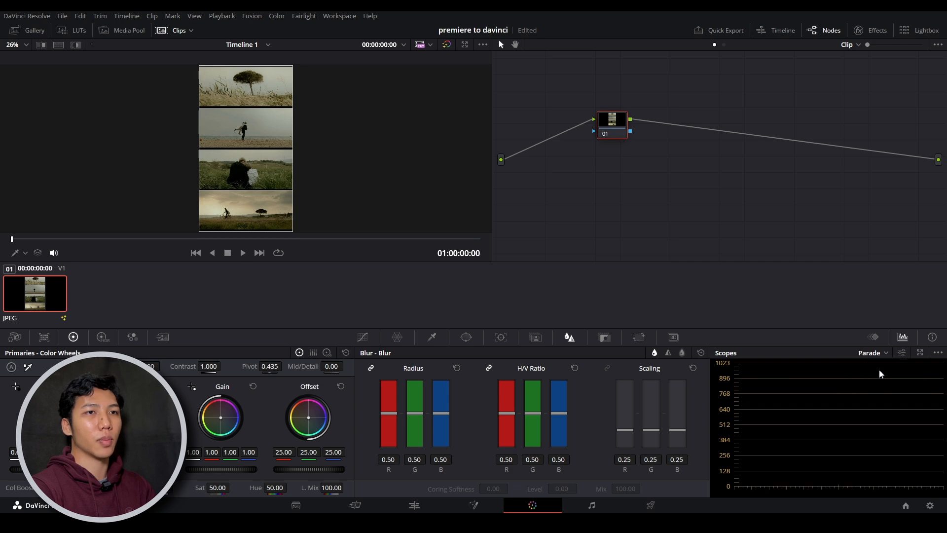
{"action": "left_click", "coordinate": [882, 354]}
{"action": "left_click", "coordinate": [887, 389]}
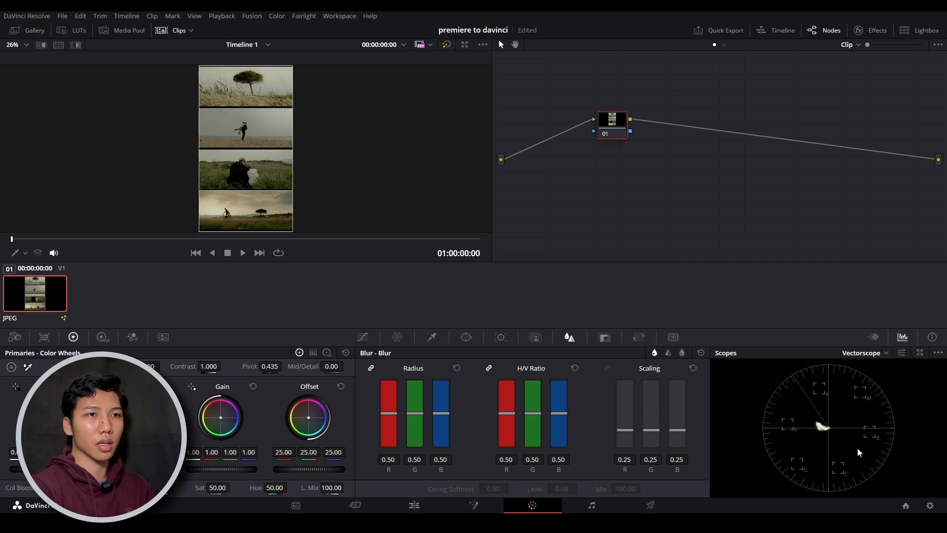
{"action": "left_click", "coordinate": [874, 353]}
{"action": "left_click", "coordinate": [875, 369]}
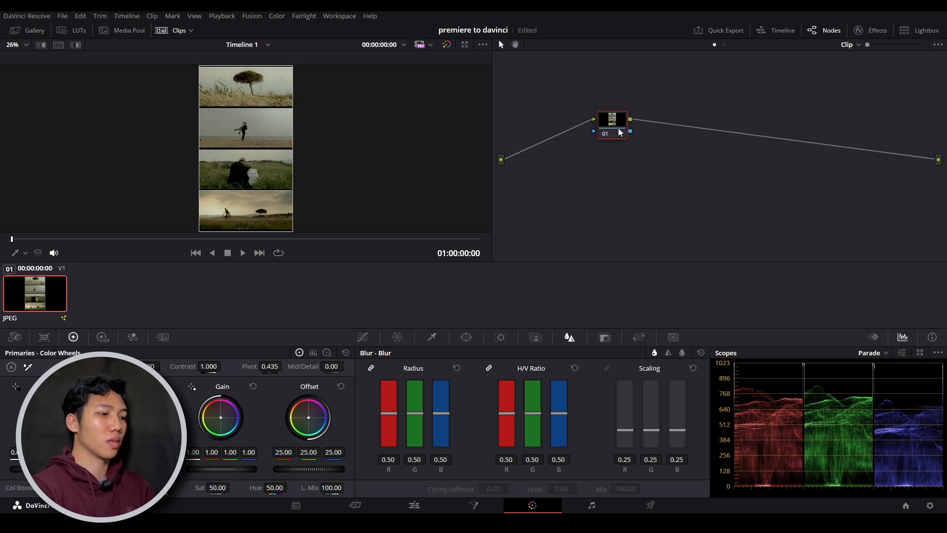
Add one serial node after node 01 and delete it again.
{"action": "key", "text": "alt+s"}
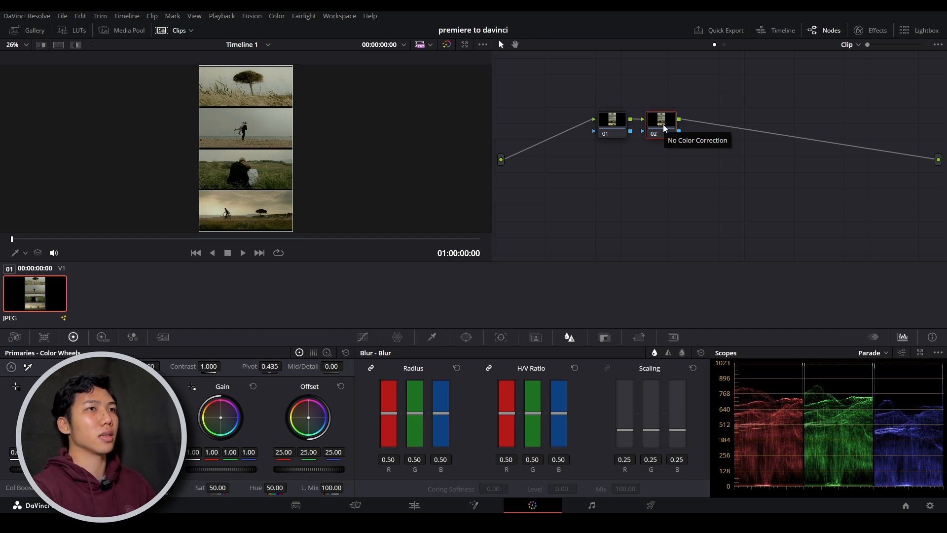
{"action": "key", "text": "Delete"}
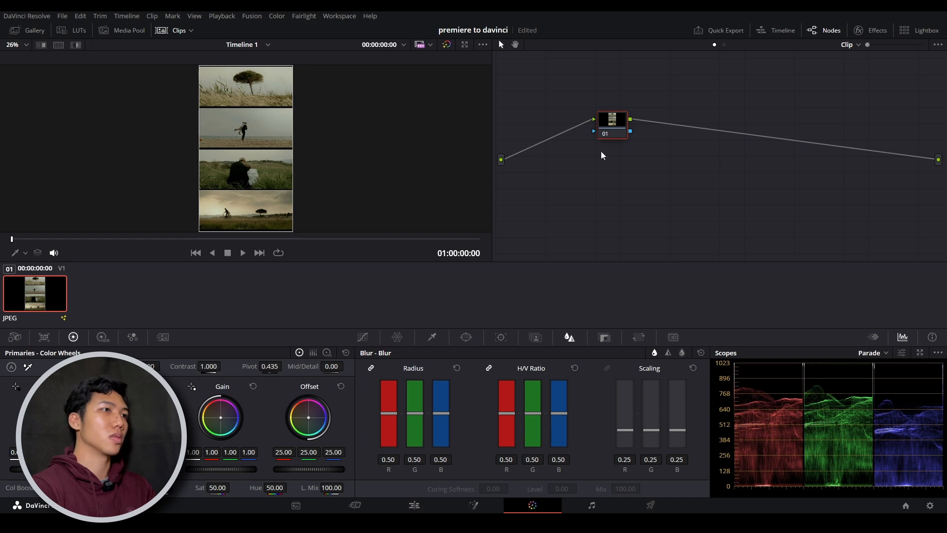
Return to the Edit page and move the playhead to the start of the timeline.
{"action": "key", "text": "shift+4"}
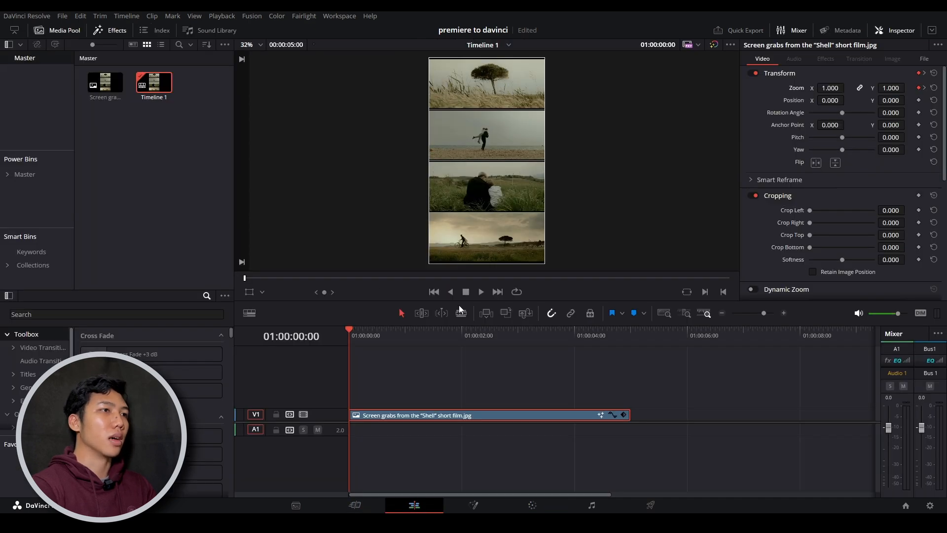
{"action": "left_click_drag", "start_coordinate": [368, 336], "coordinate": [349, 336]}
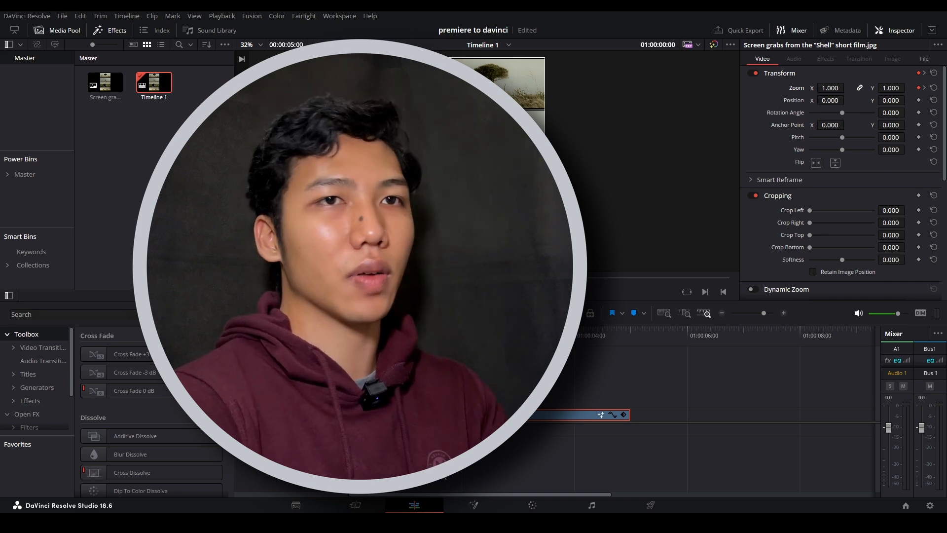
Play back the beginning of the clip's zoom animation on the timeline and stop playback.
{"action": "key", "text": "space"}
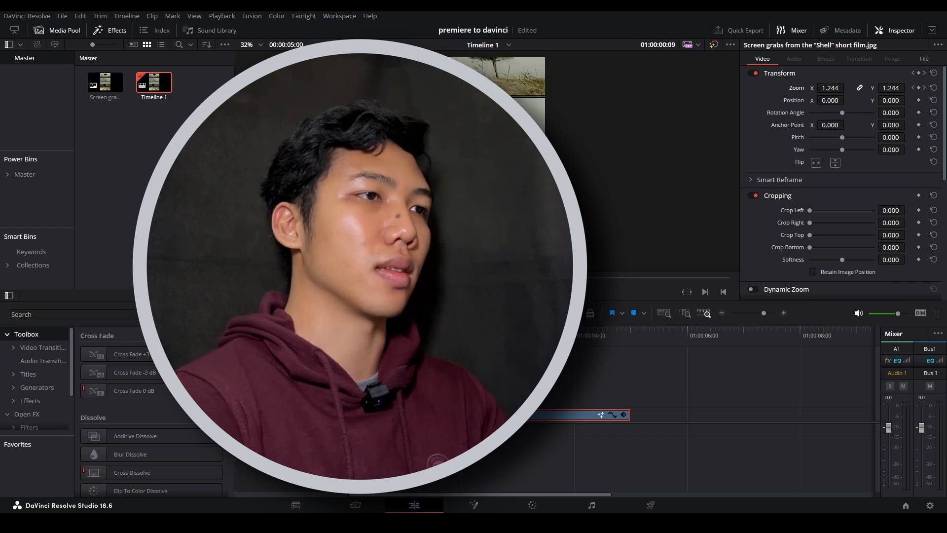
{"action": "key", "text": "space"}
{"action": "key", "text": "space"}
{"action": "key", "text": "space"}
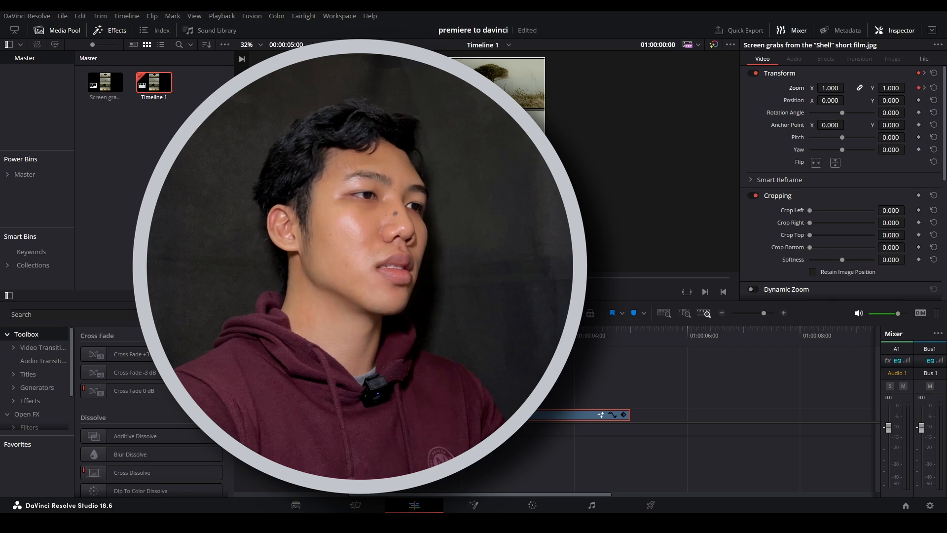
Browse the effects library's video transitions down to the Iris group.
{"action": "scroll", "coordinate": [128, 430], "scroll_direction": "down", "scroll_amount": 4}
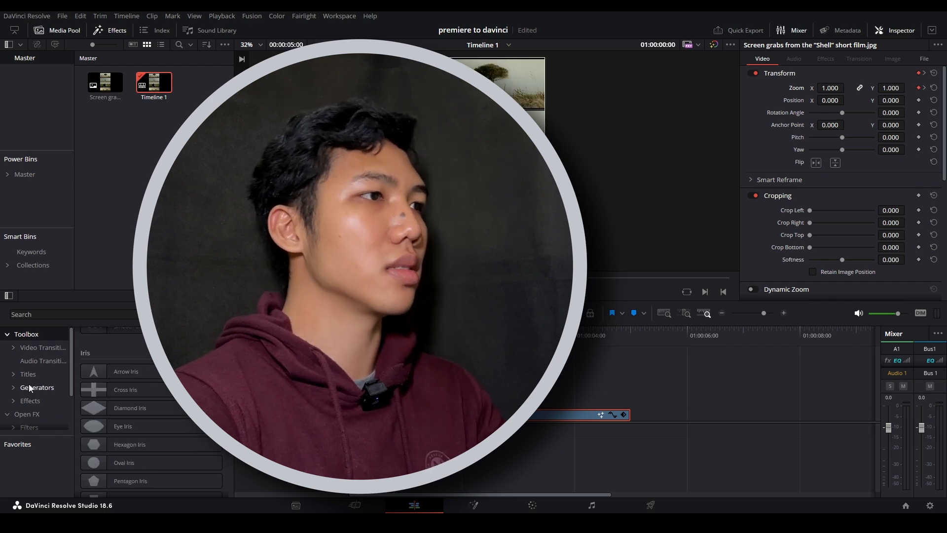
{"action": "left_click", "coordinate": [23, 348]}
{"action": "left_click", "coordinate": [28, 374]}
{"action": "left_click", "coordinate": [42, 337]}
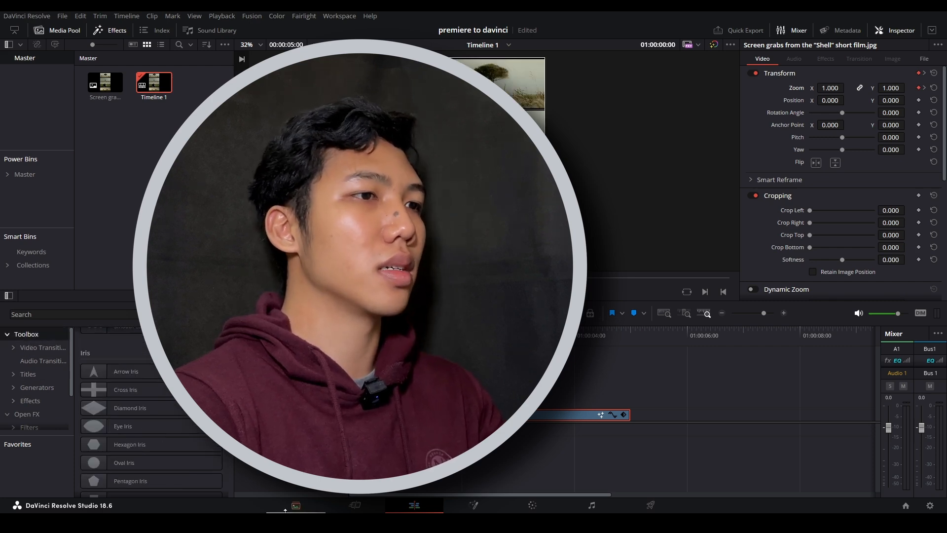
View the clip on the Fusion and Color pages and return to the Edit page with the playhead at the timeline start.
{"action": "left_click", "coordinate": [474, 505]}
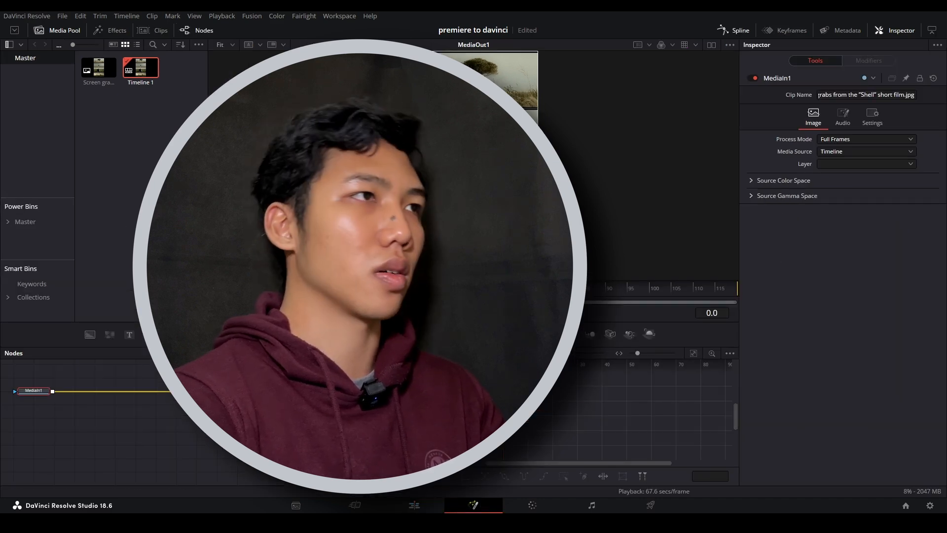
{"action": "left_click", "coordinate": [533, 506]}
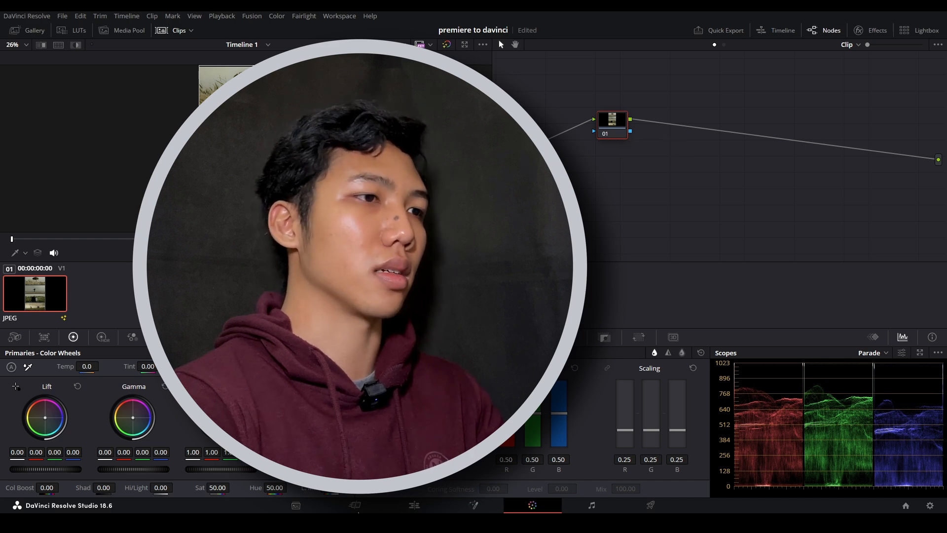
{"action": "left_click", "coordinate": [424, 507]}
{"action": "left_click", "coordinate": [476, 506]}
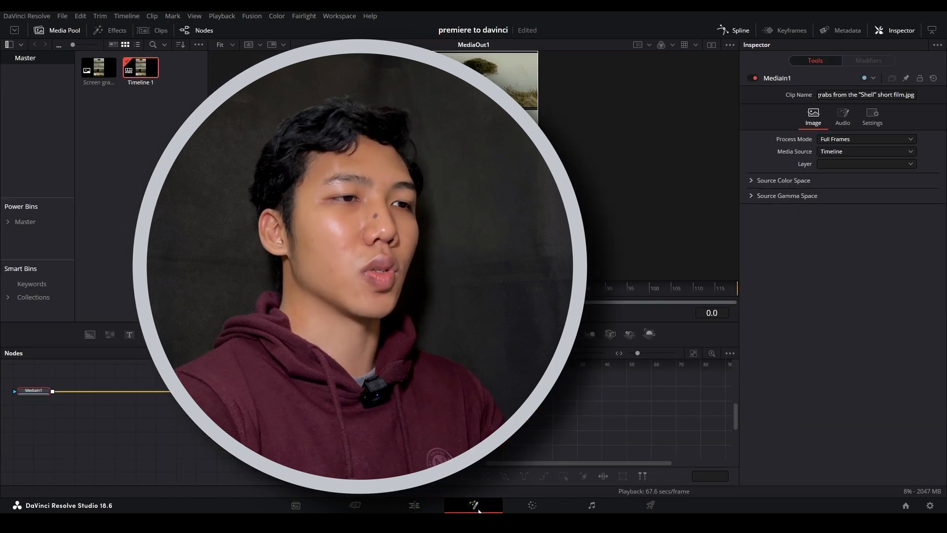
{"action": "left_click", "coordinate": [417, 504]}
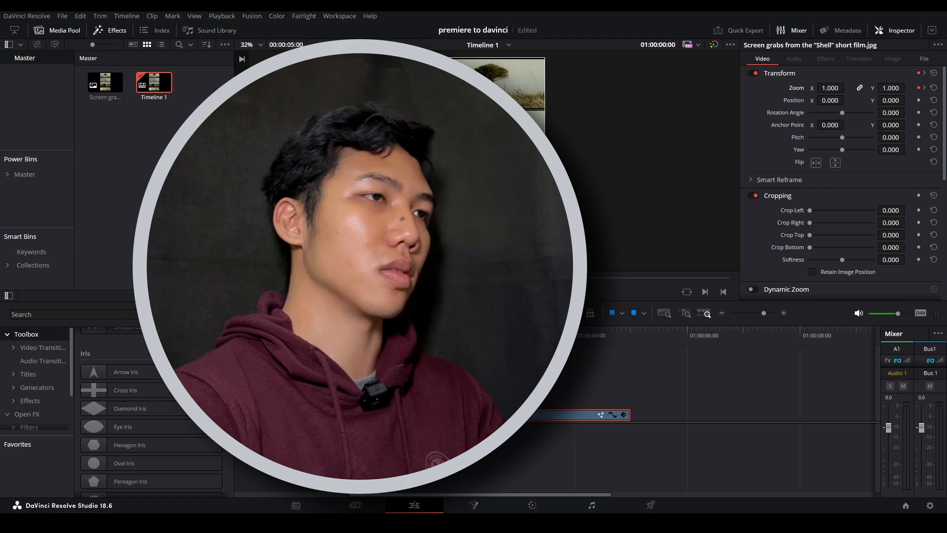
{"action": "mouse_move", "coordinate": [349, 336]}
{"action": "left_mouse_down"}
{"action": "mouse_move", "coordinate": [417, 335]}
{"action": "mouse_move", "coordinate": [349, 336]}
{"action": "left_mouse_up"}
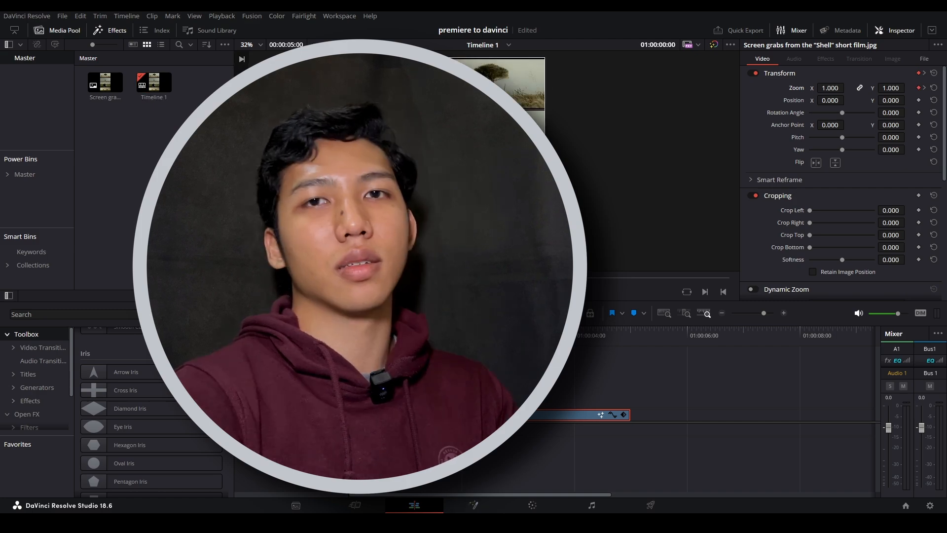